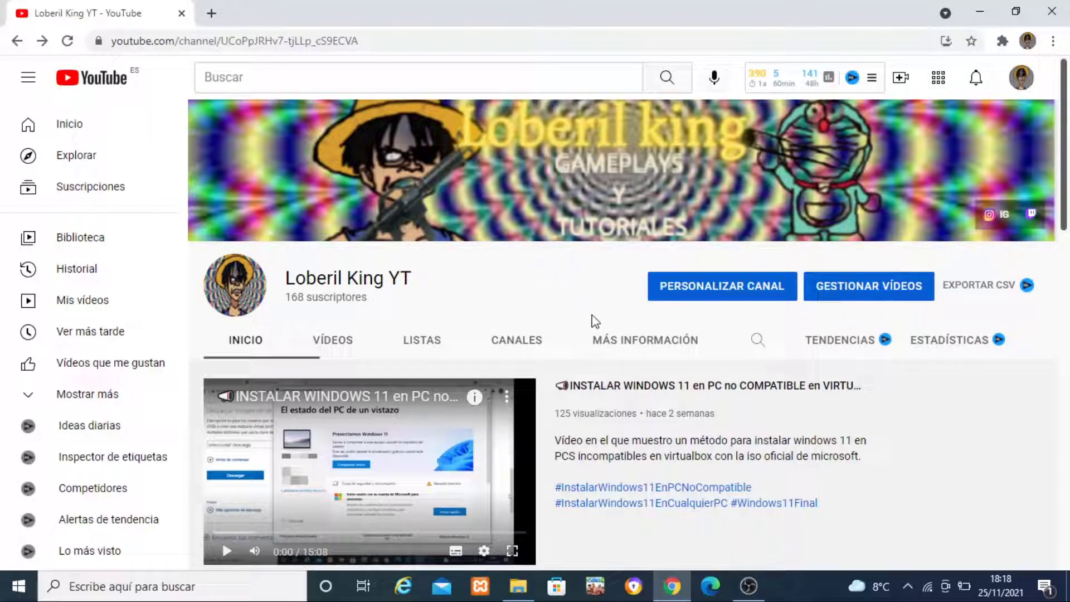
- Go to the channel's content list in YouTube Studio and open the details of the Sonic Spring Yard Zone video
click(669, 299)
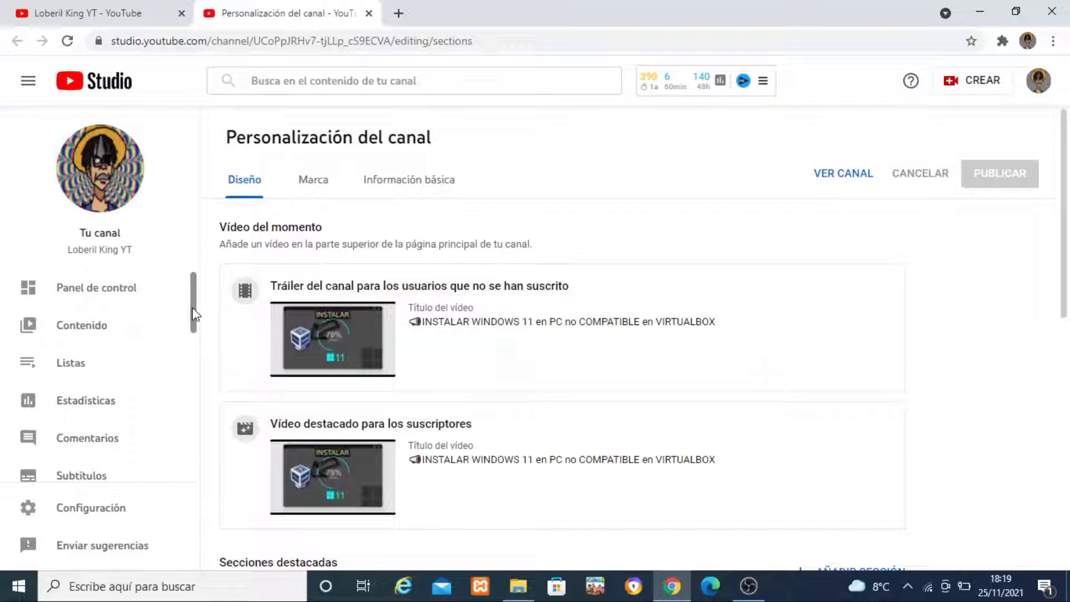
click(121, 334)
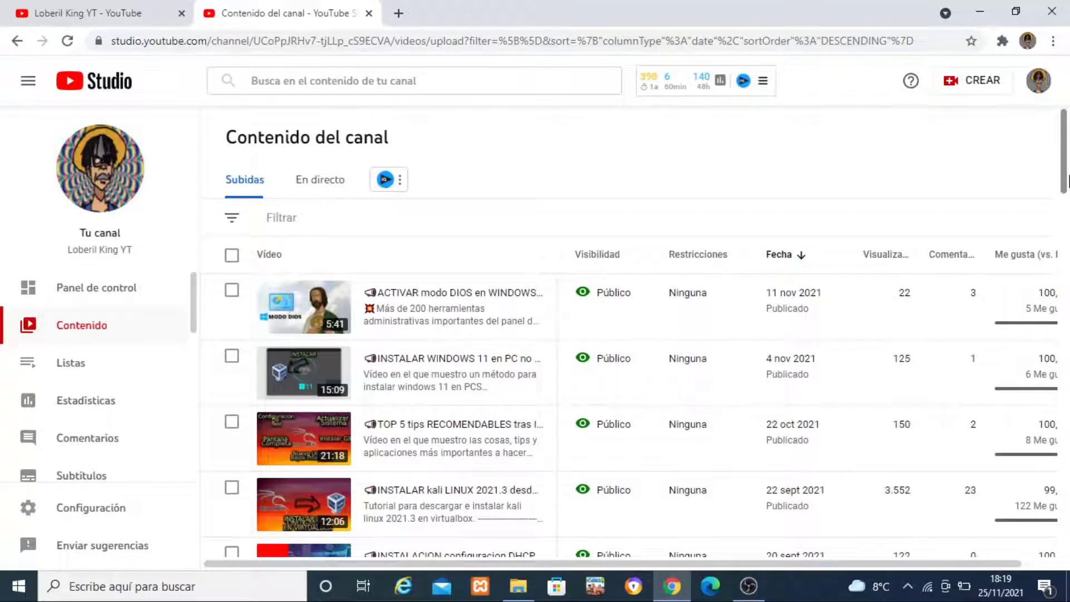
drag(1066, 182, 1066, 307)
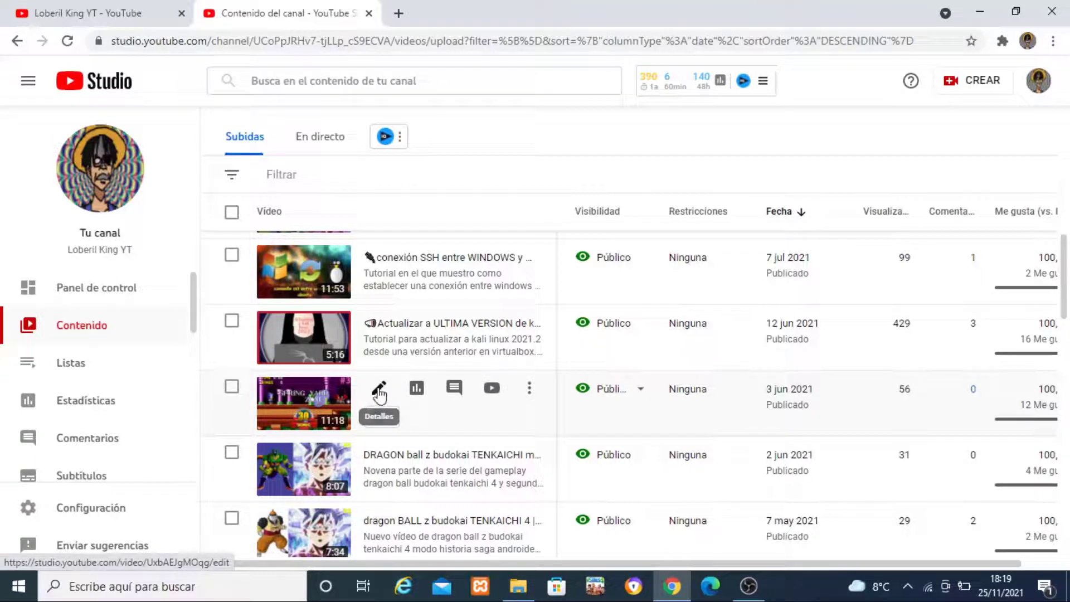
click(378, 390)
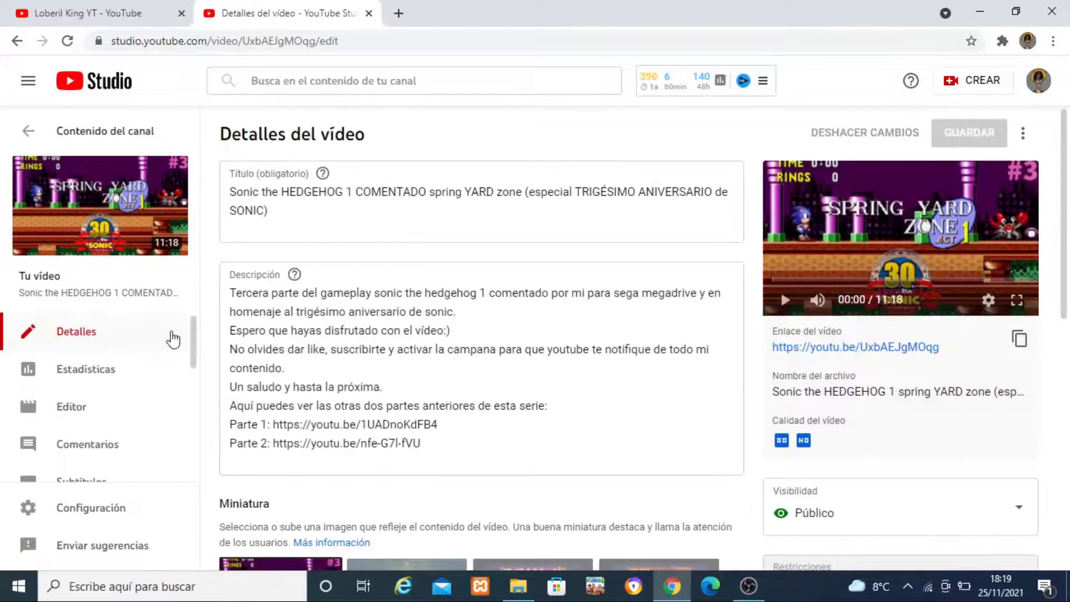
- Open the subtitles page of the Sonic video and locate the automatic Spanish track
drag(192, 340, 191, 361)
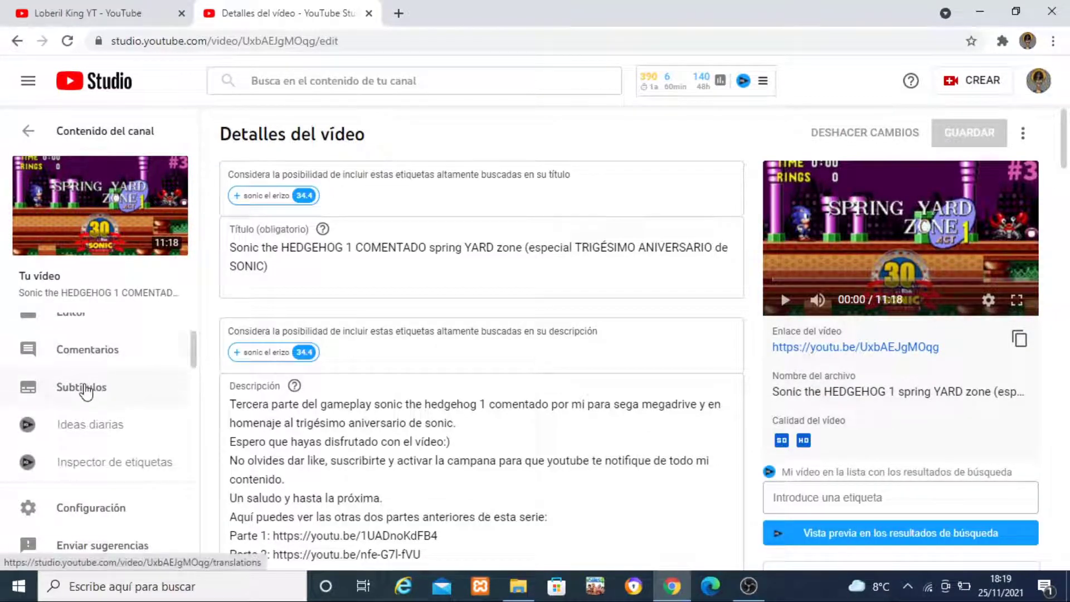
click(85, 389)
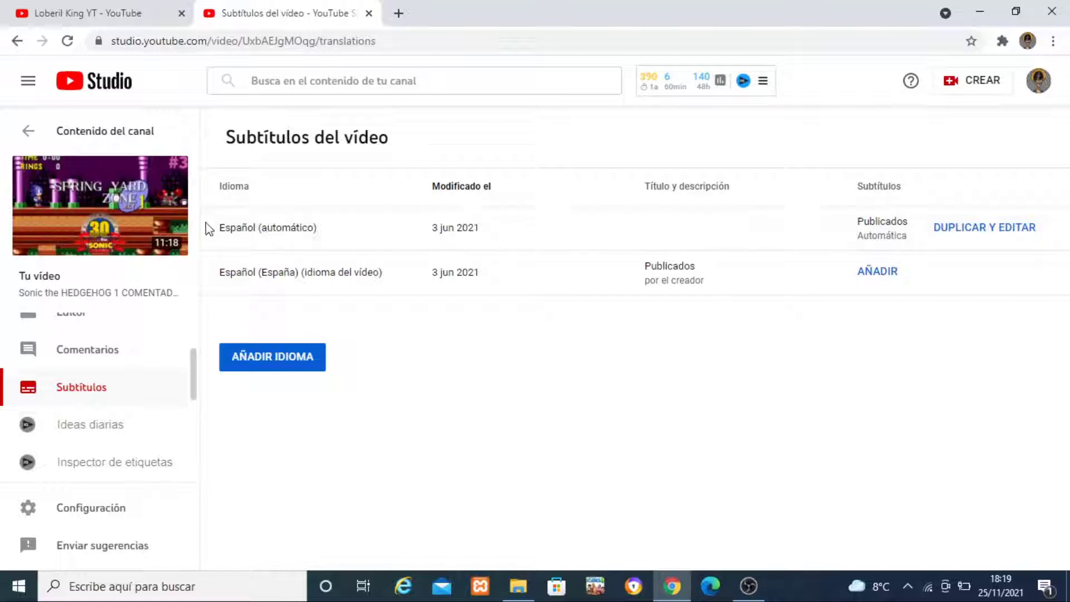
drag(219, 231, 337, 232)
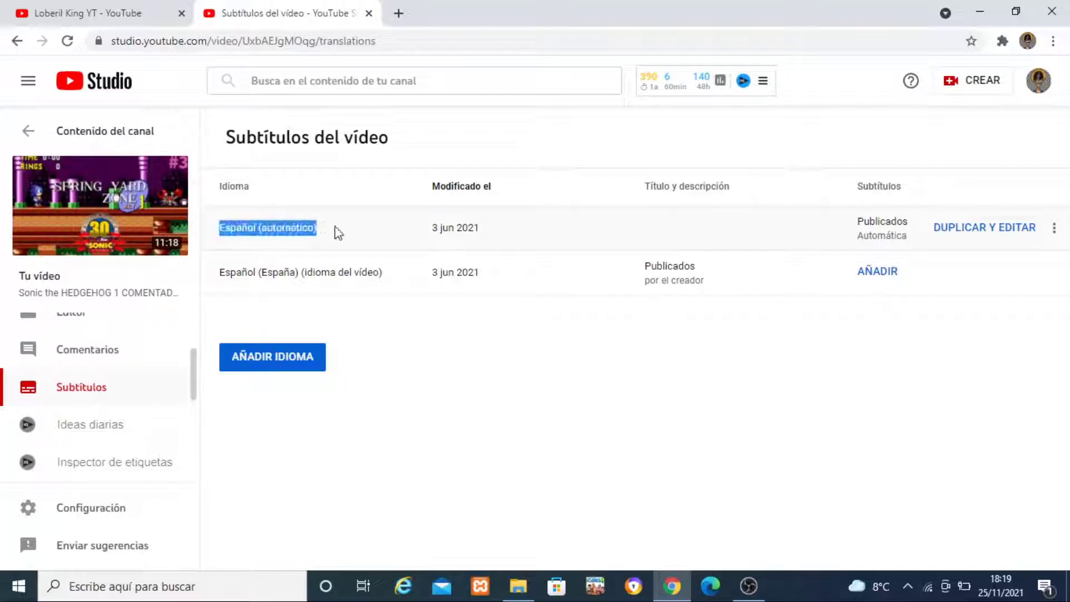
click(327, 232)
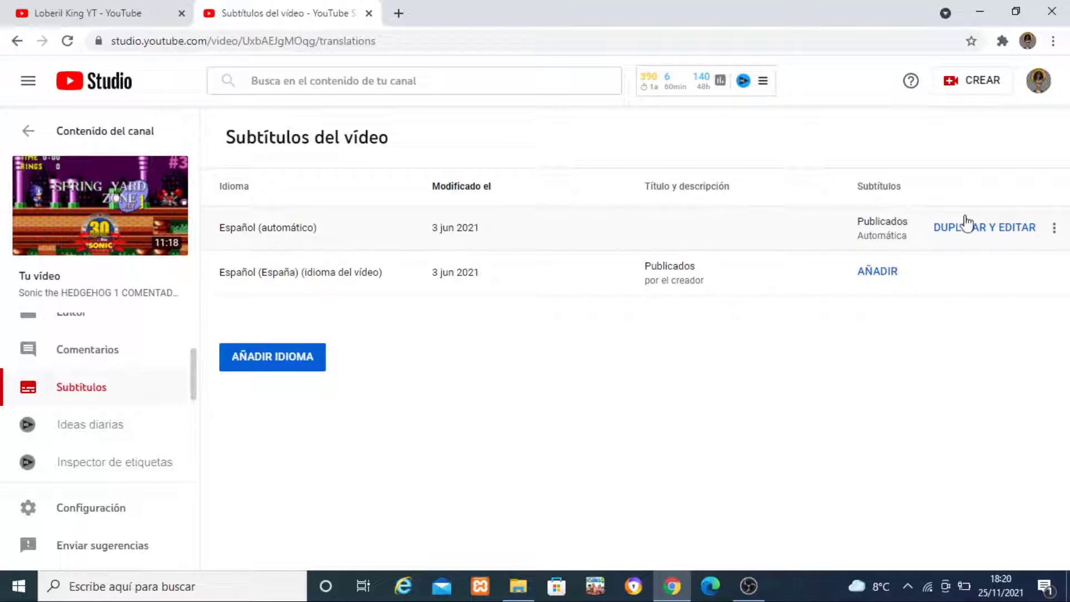
- Duplicate the automatic Spanish subtitles for editing, look through the text, and switch to editing the timings
click(981, 228)
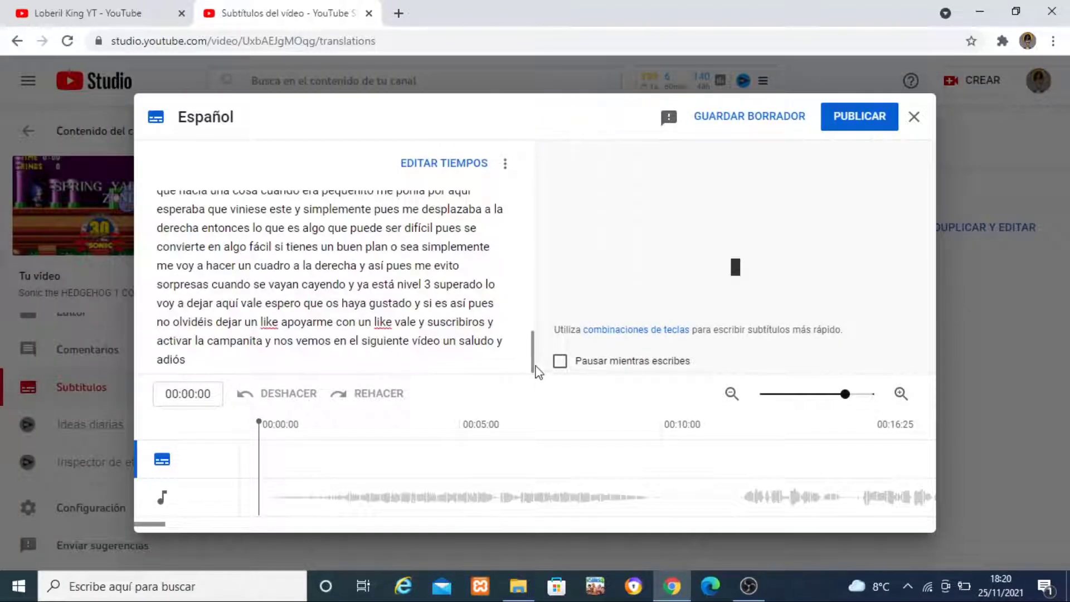
scroll(520, 325, up, 5)
scroll(516, 279, up, 10)
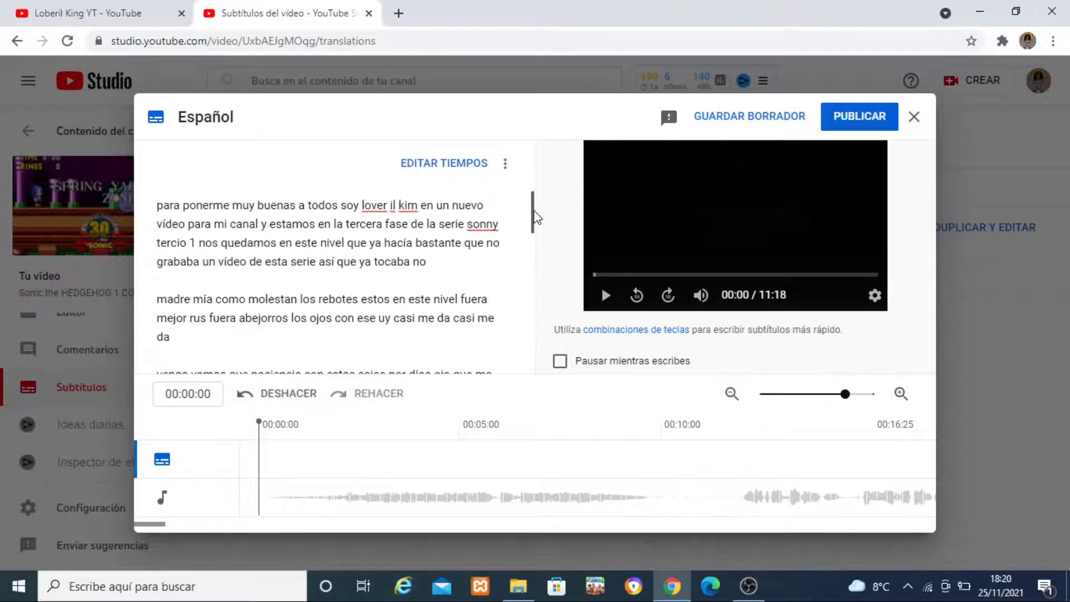
scroll(535, 317, down, 12)
drag(532, 341, 527, 202)
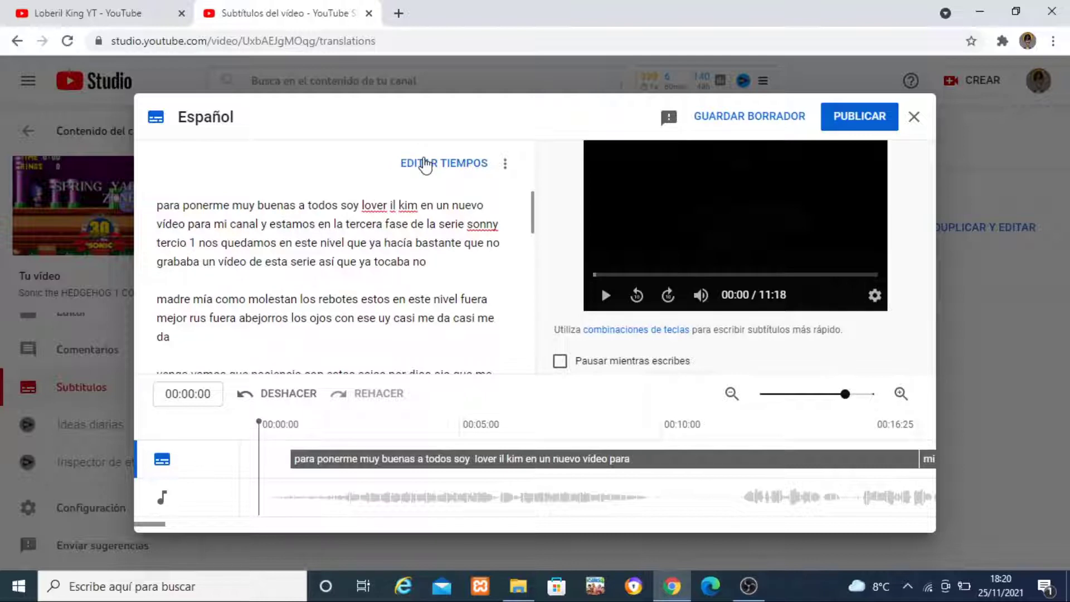
click(426, 164)
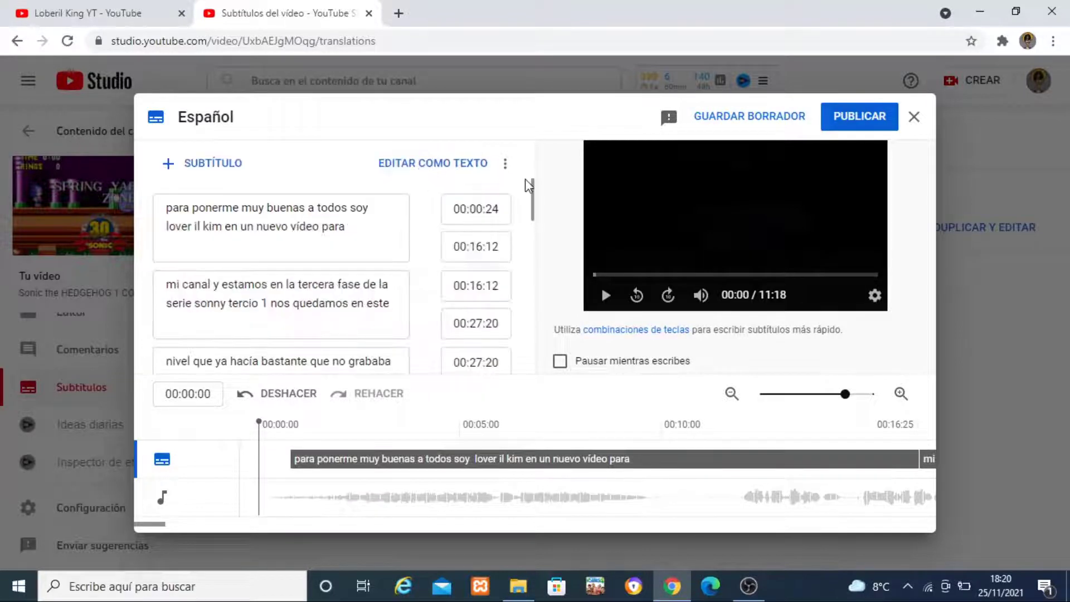
scroll(533, 196, down, 2)
scroll(535, 192, up, 2)
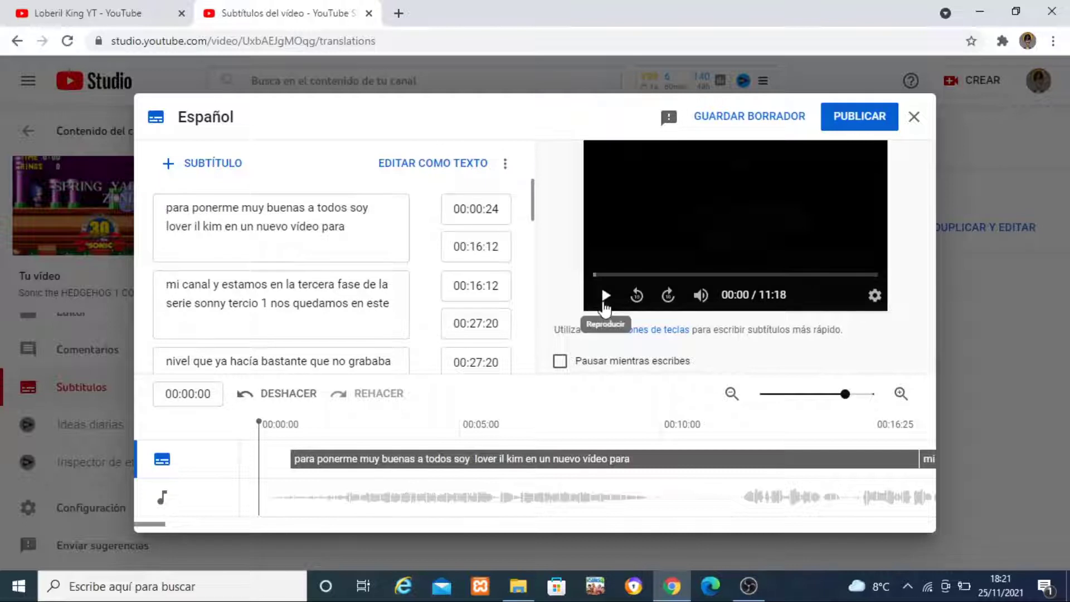
- Play the video until the greeting starts, pause it, and delete "para ponerme" from the first subtitle
click(604, 295)
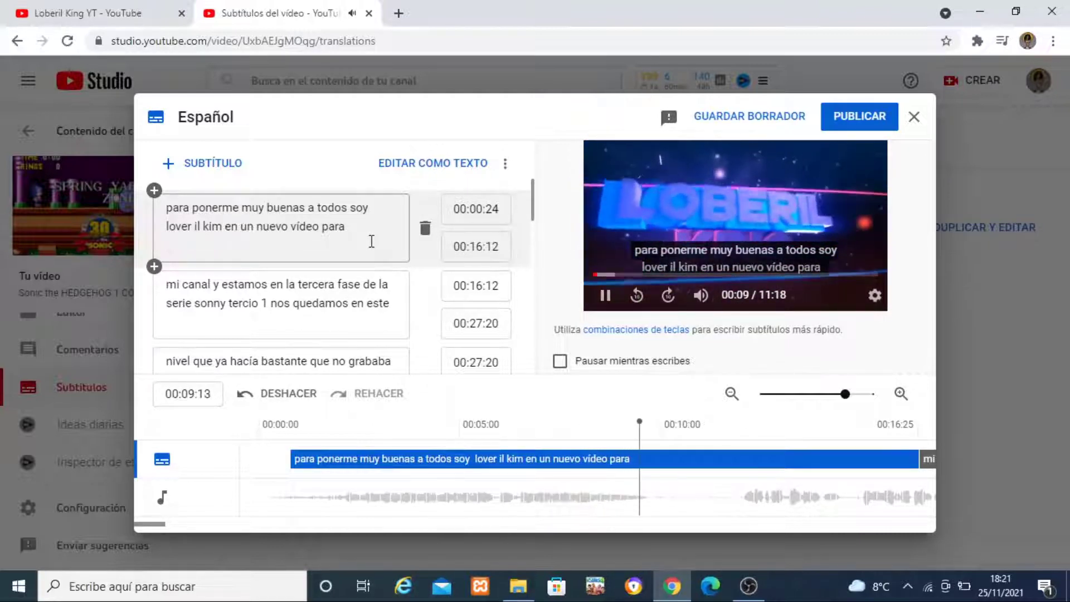
click(602, 296)
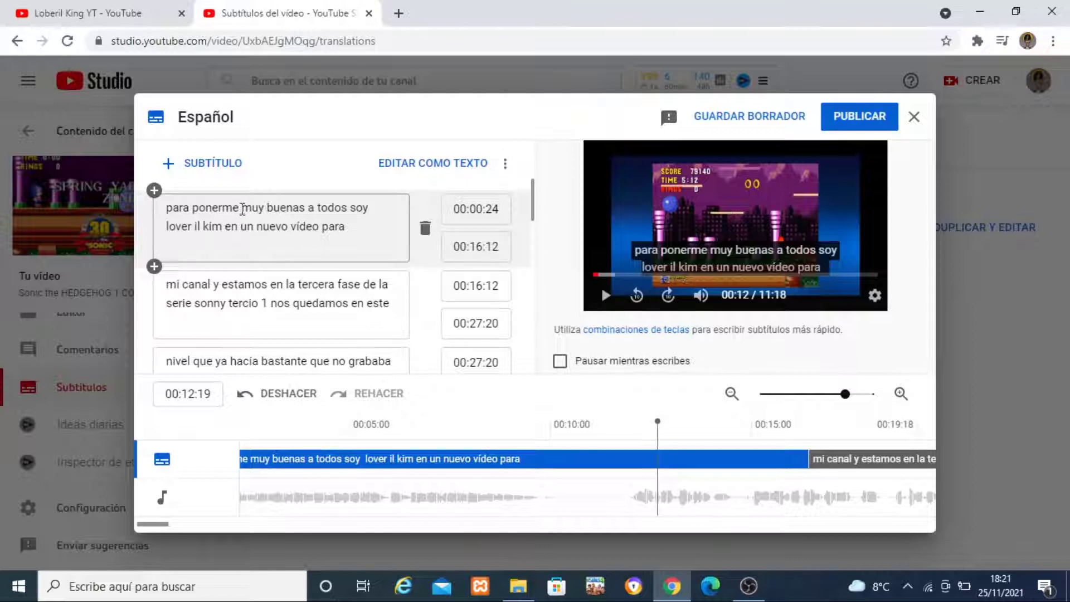
drag(241, 208, 170, 211)
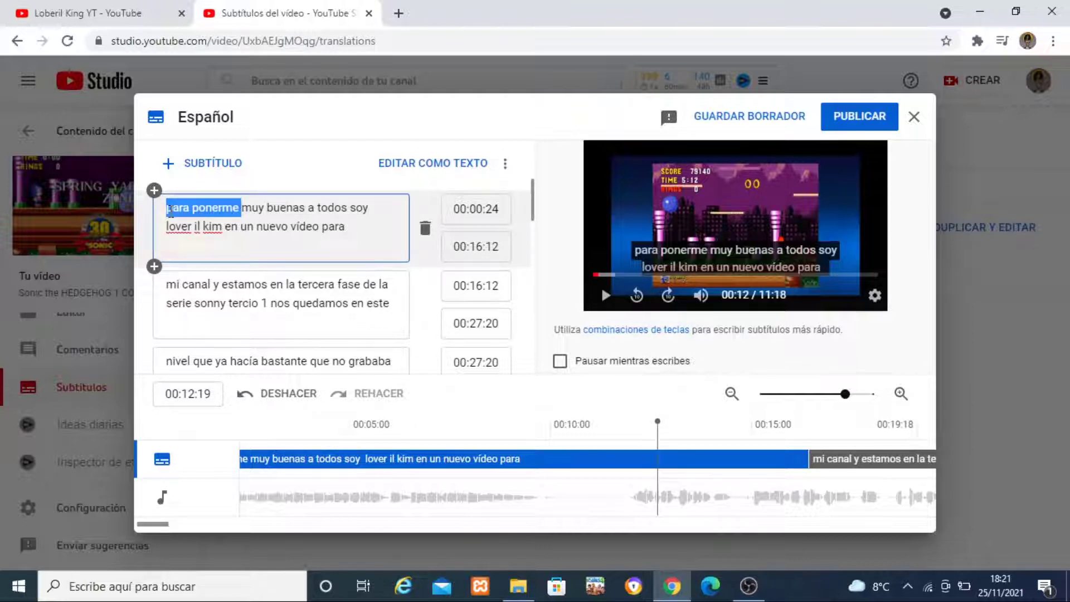
key(BackSpace)
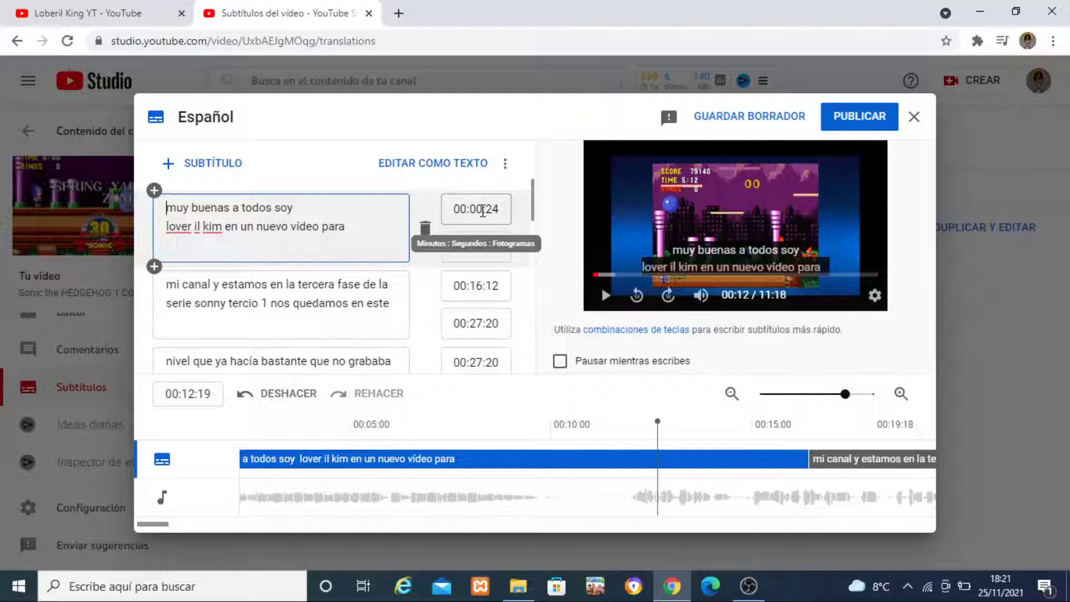
- Set the first subtitle's start time to 00:12:00
click(491, 210)
key(BackSpace)
key(BackSpace)
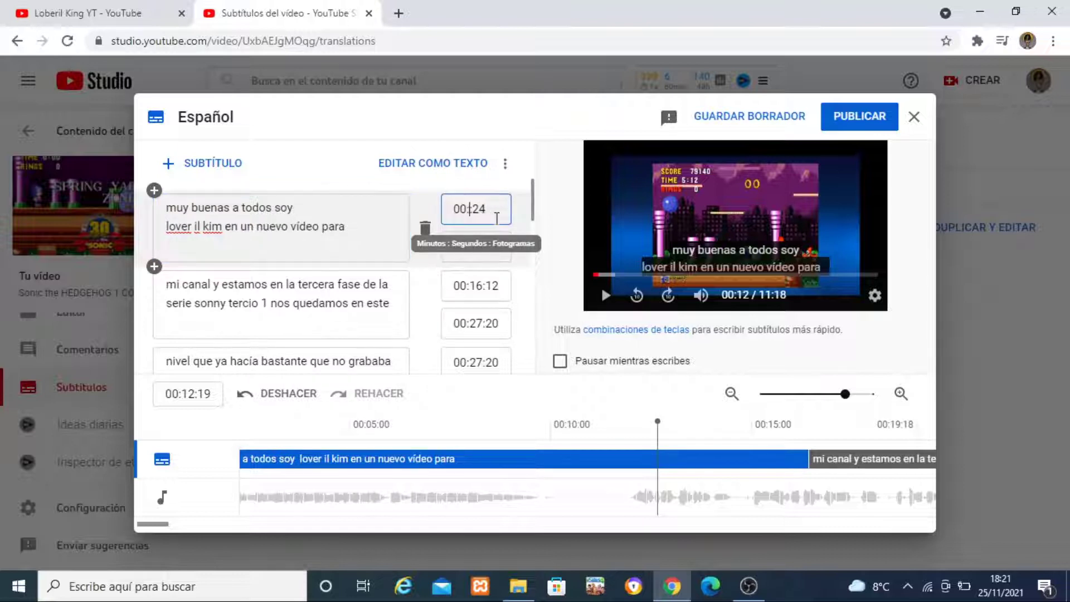
text(12)
key(BackSpace)
key(BackSpace)
text(00)
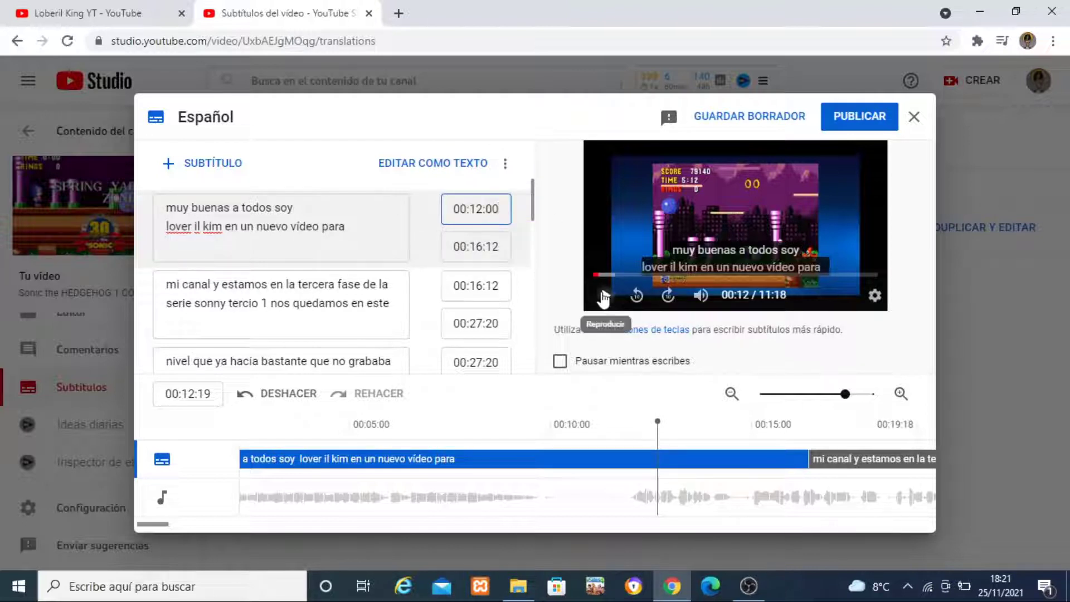
- Play back the first subtitle and correct "lover il kim" to "loberil king" in its text
click(602, 297)
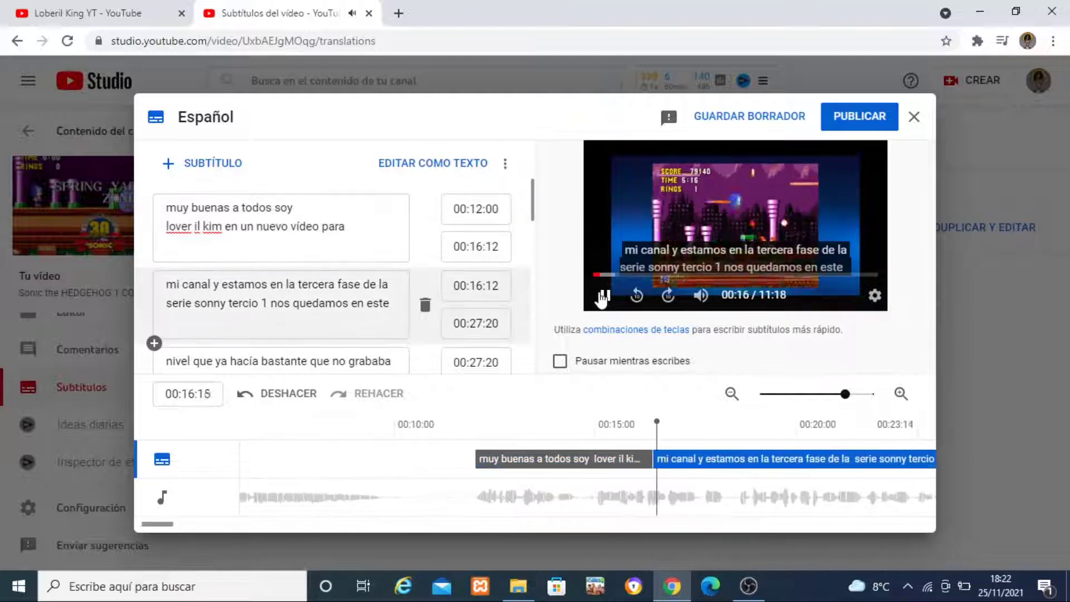
click(602, 296)
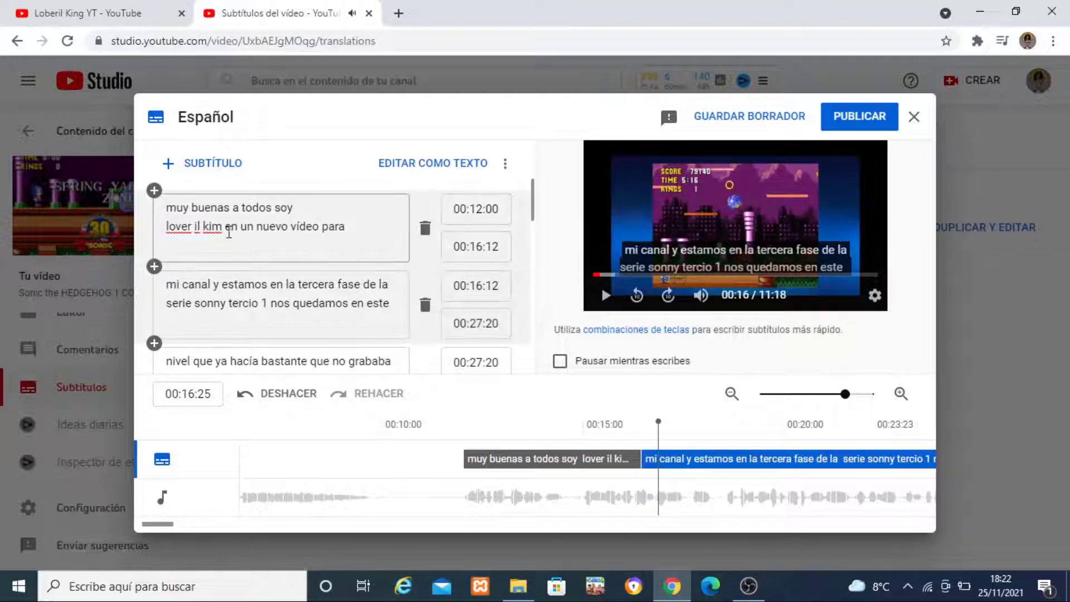
click(222, 228)
drag(222, 227, 192, 228)
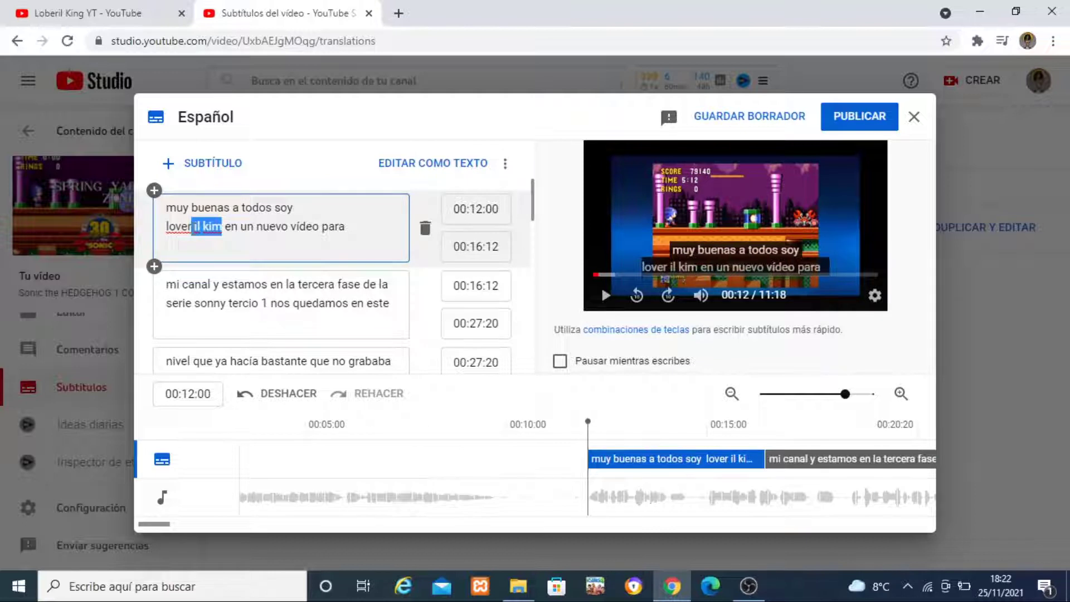
key(BackSpace)
key(BackSpace)
key(BackSpace)
key(BackSpace)
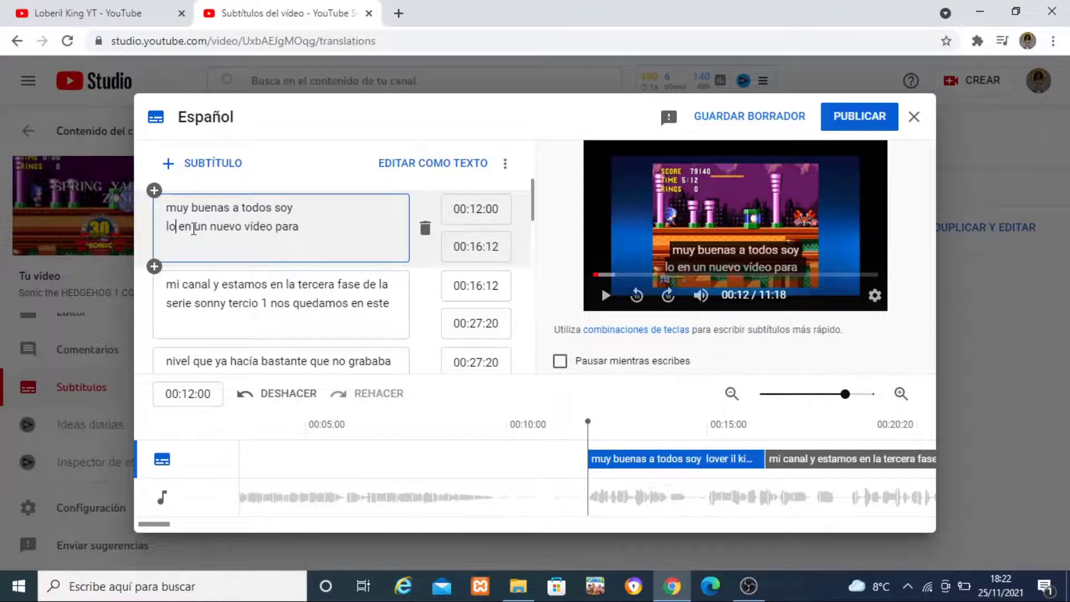
text(beril )
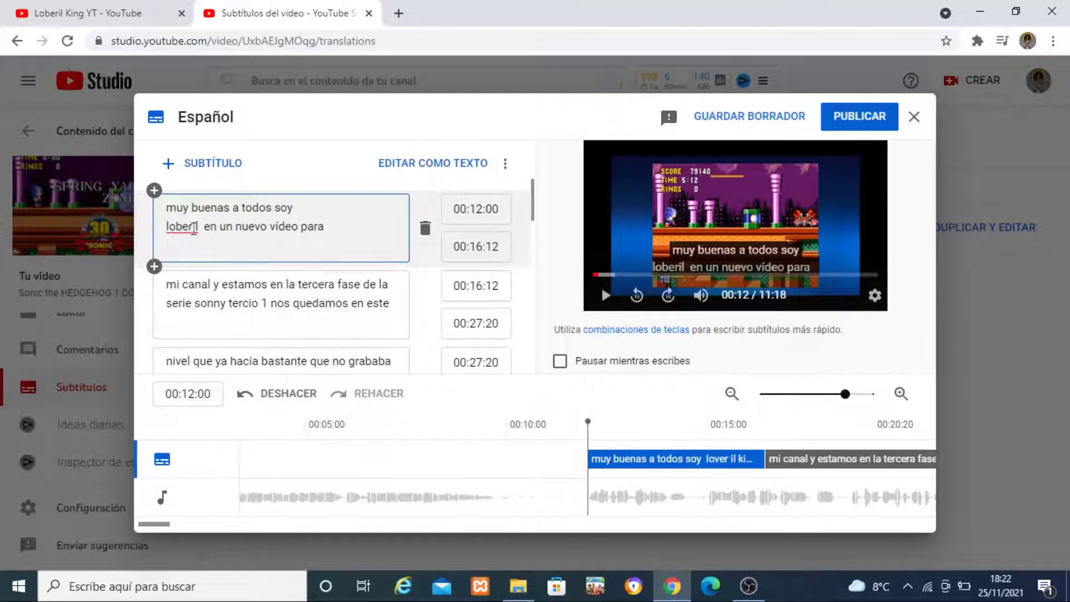
text(king)
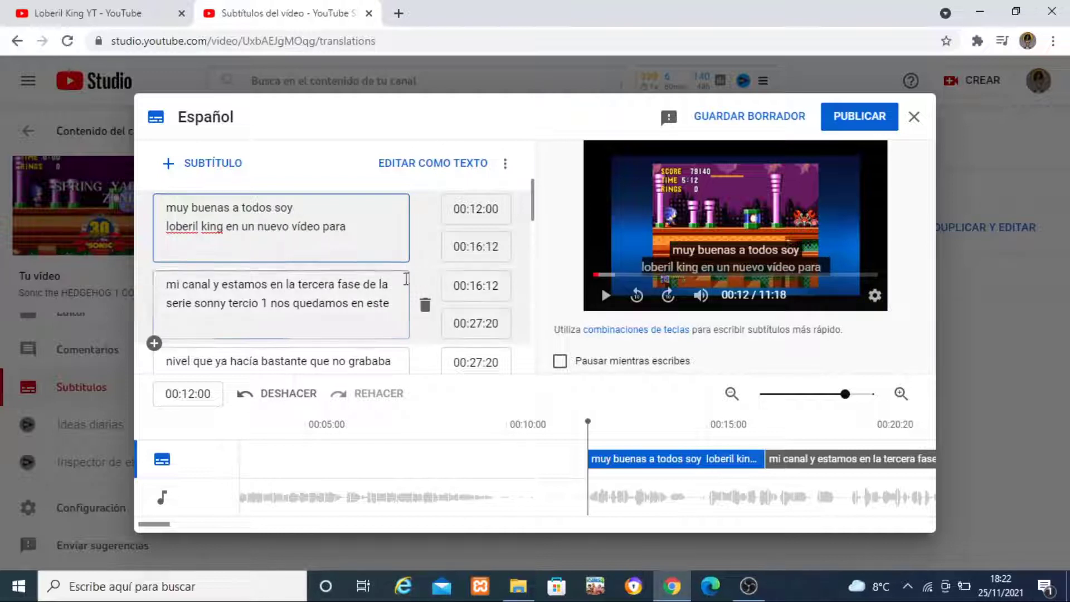
- Play back the second subtitle and replace "sonny tercio" with "sonic the hedgehog" in its text
click(604, 295)
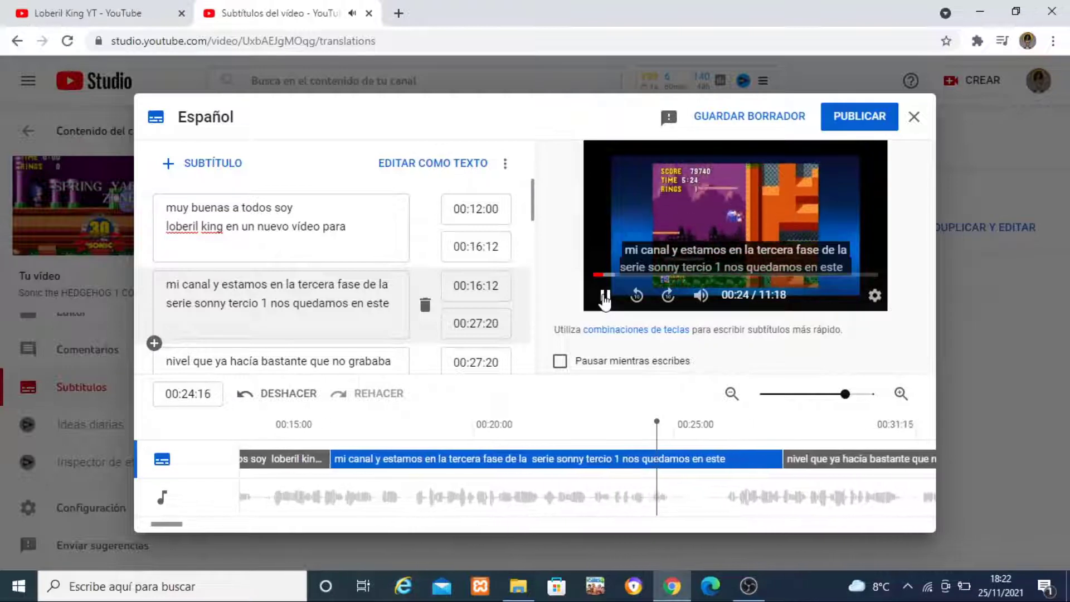
click(604, 297)
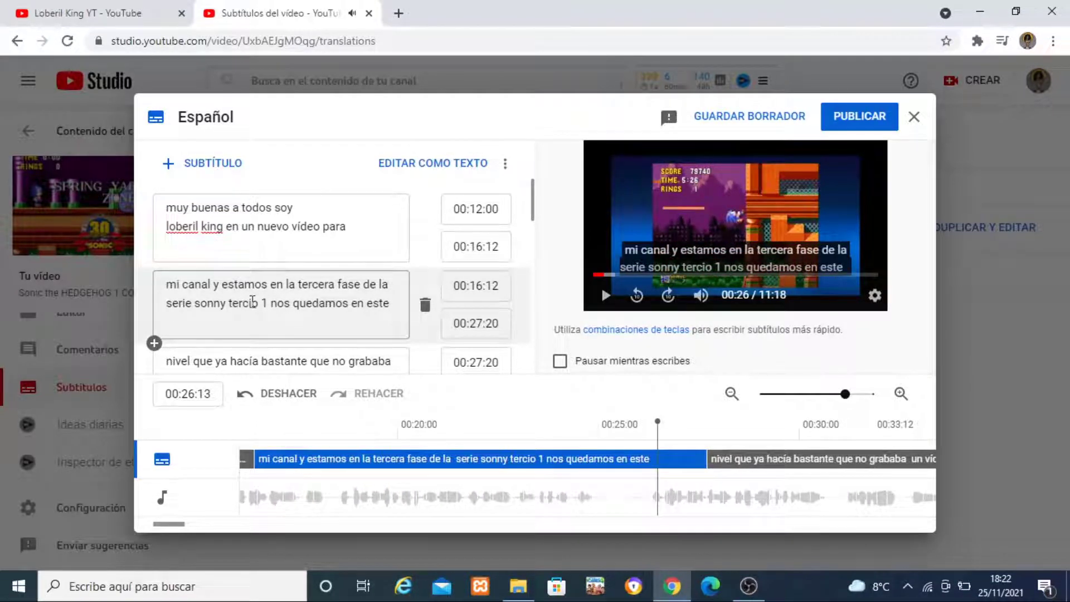
drag(256, 301, 203, 304)
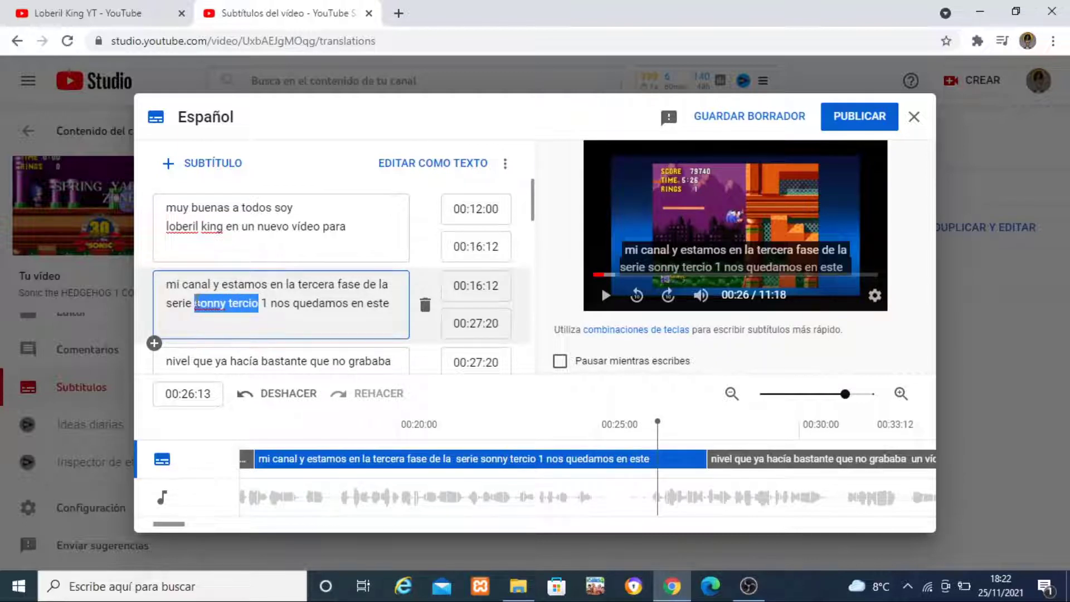
text(sonic t)
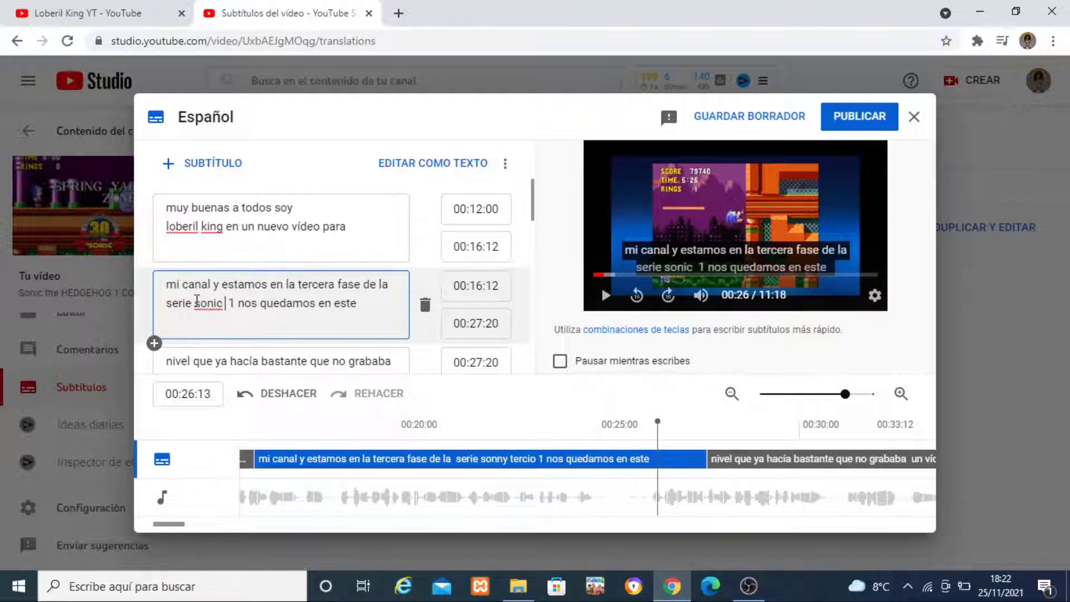
text(he hedge)
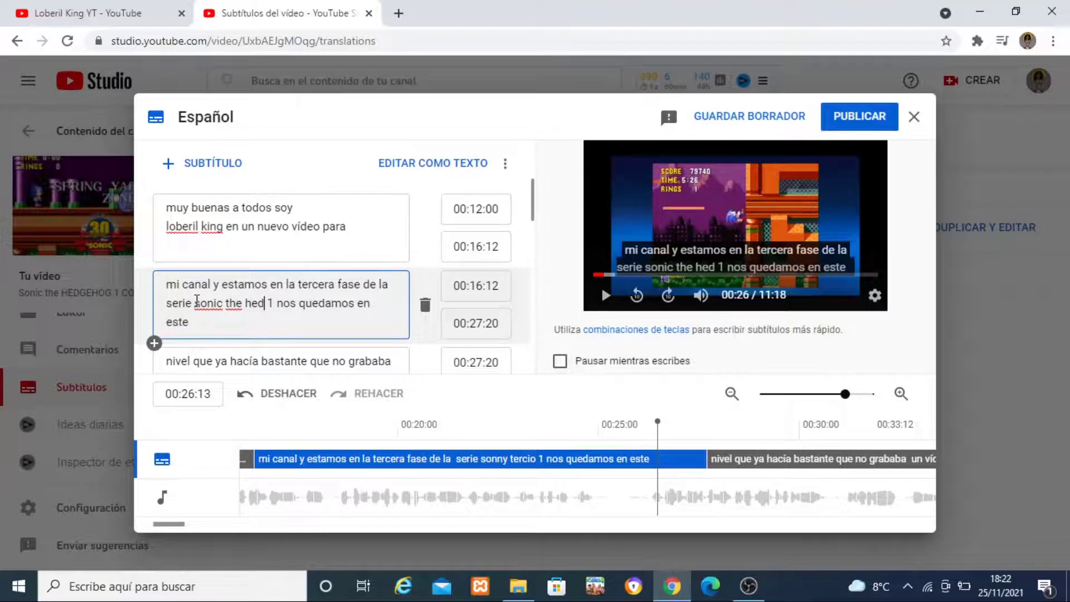
text(hog)
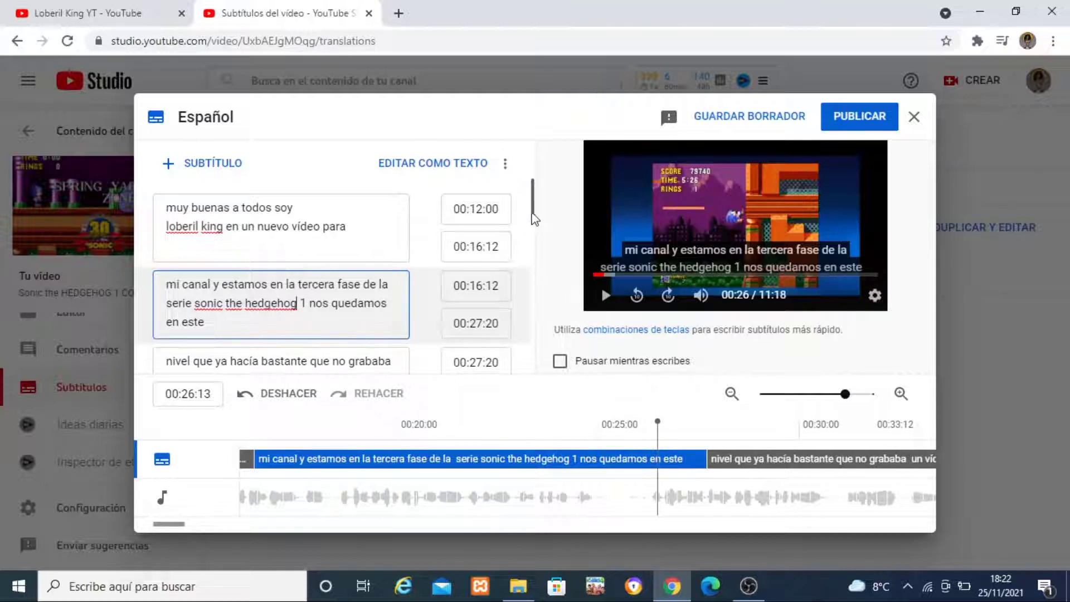
- Look over the following subtitles and publish the edited Spanish subtitles
scroll(533, 214, down, 1)
scroll(534, 216, down, 1)
scroll(534, 216, up, 3)
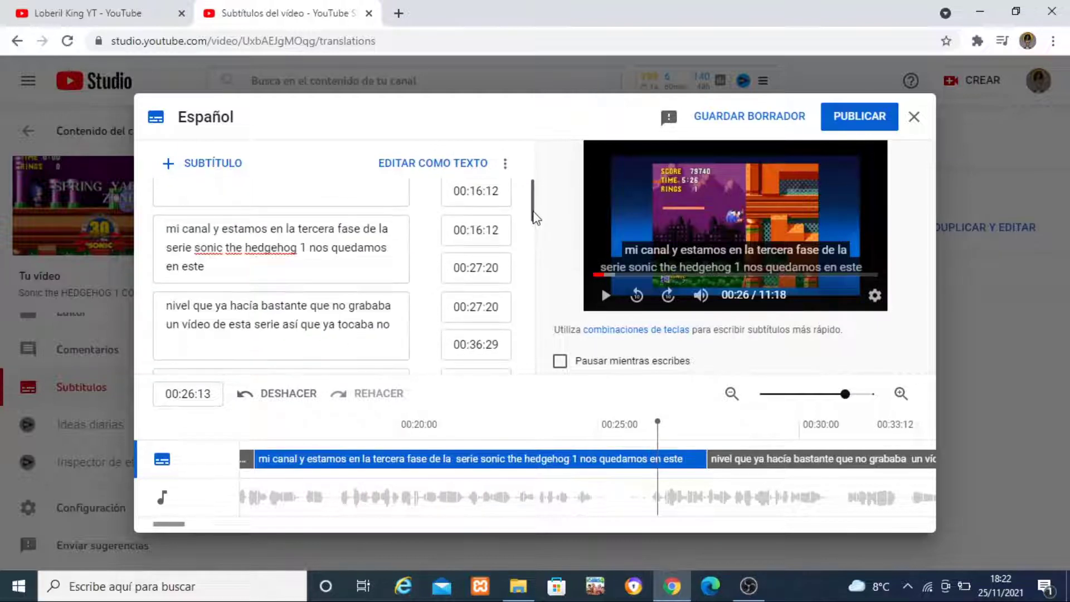
scroll(534, 216, down, 1)
scroll(535, 216, down, 1)
scroll(533, 217, down, 2)
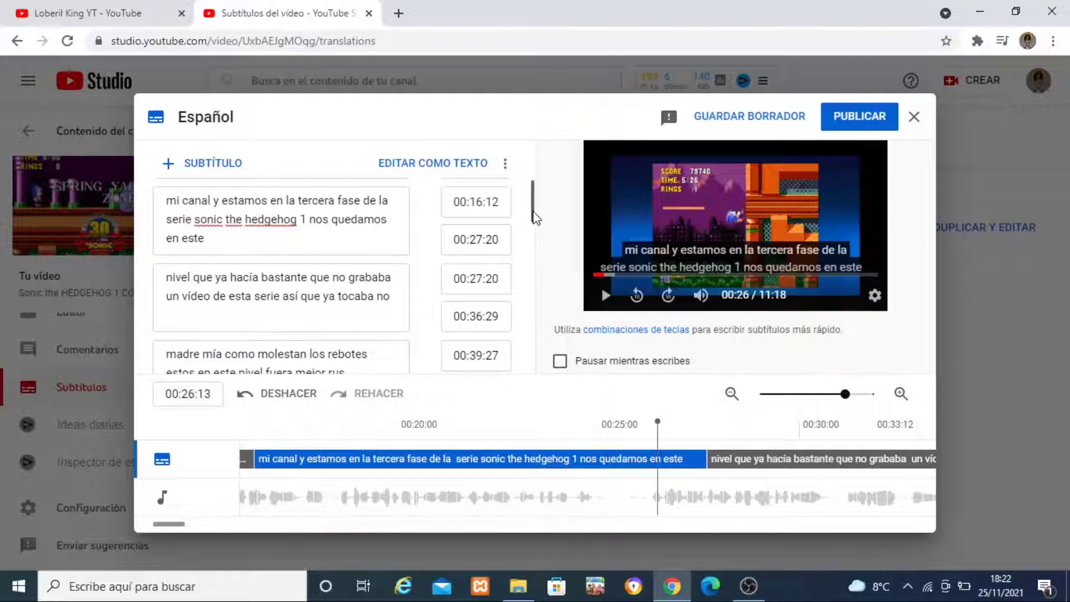
scroll(534, 219, down, 4)
mouse_move(533, 223)
mouse_down()
mouse_move(533, 266)
mouse_move(531, 204)
mouse_up()
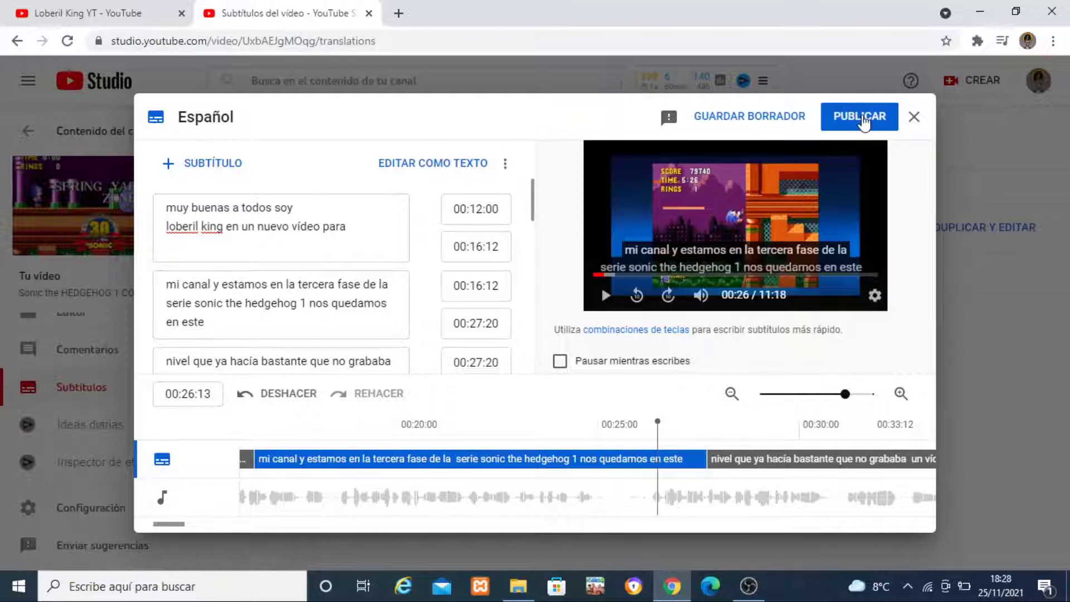
click(862, 118)
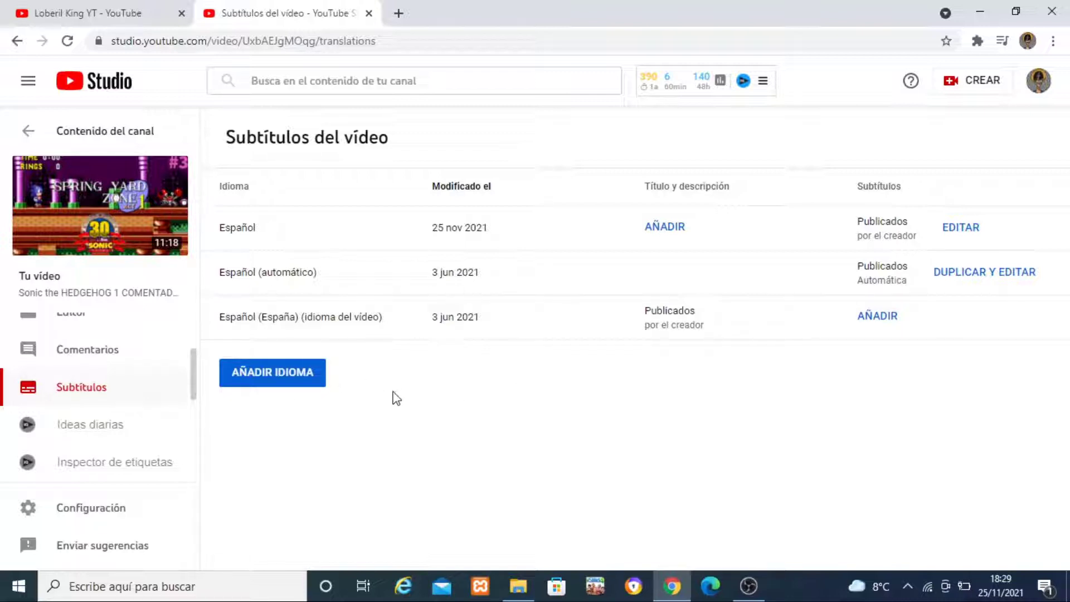
- Add Inglés as a new subtitle language for the video
click(277, 371)
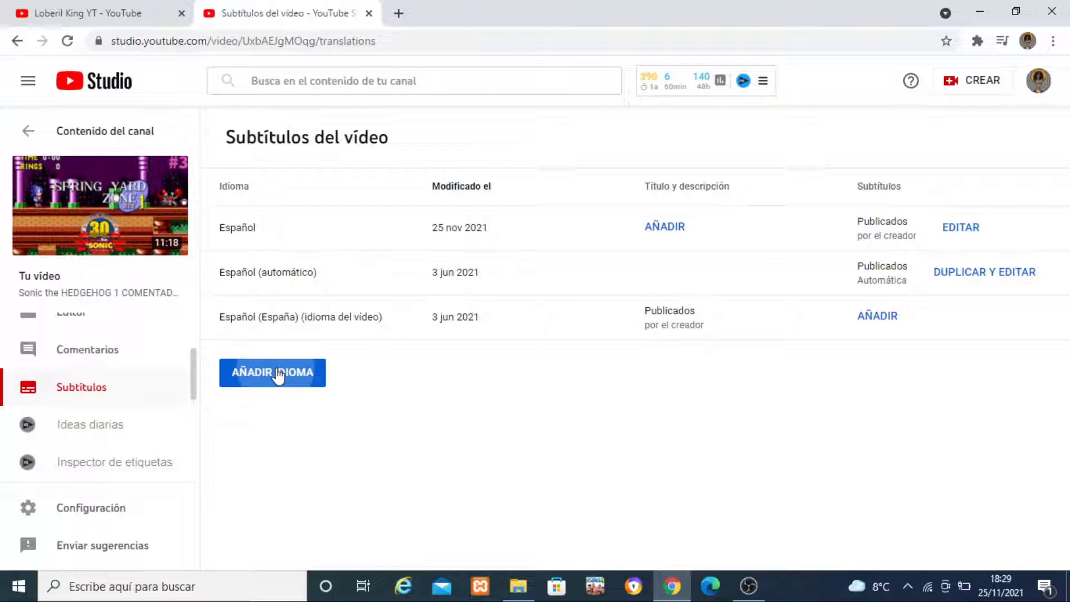
drag(637, 103, 628, 280)
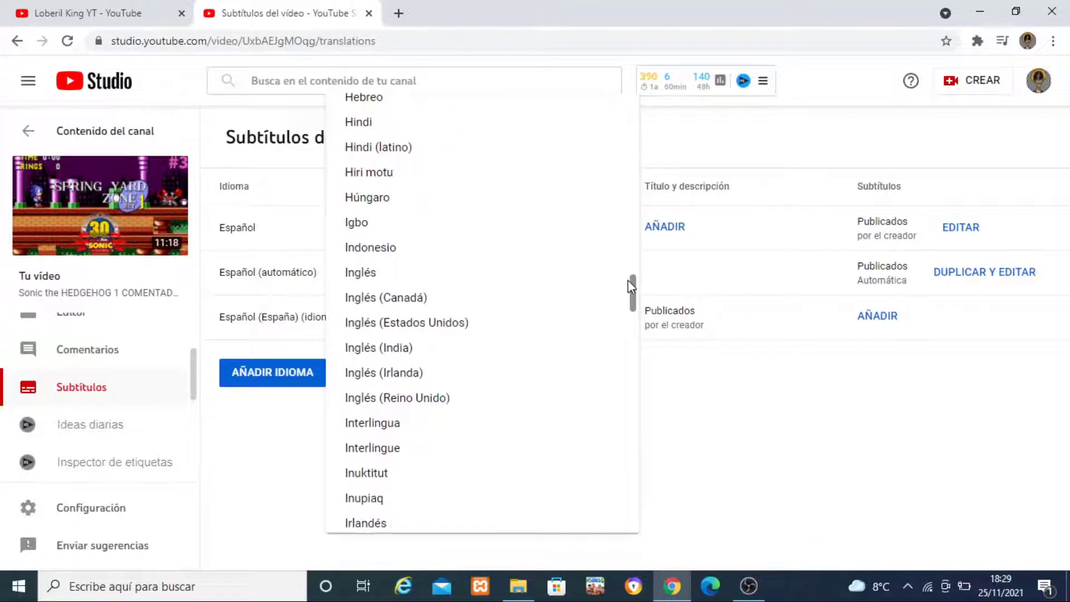
click(435, 292)
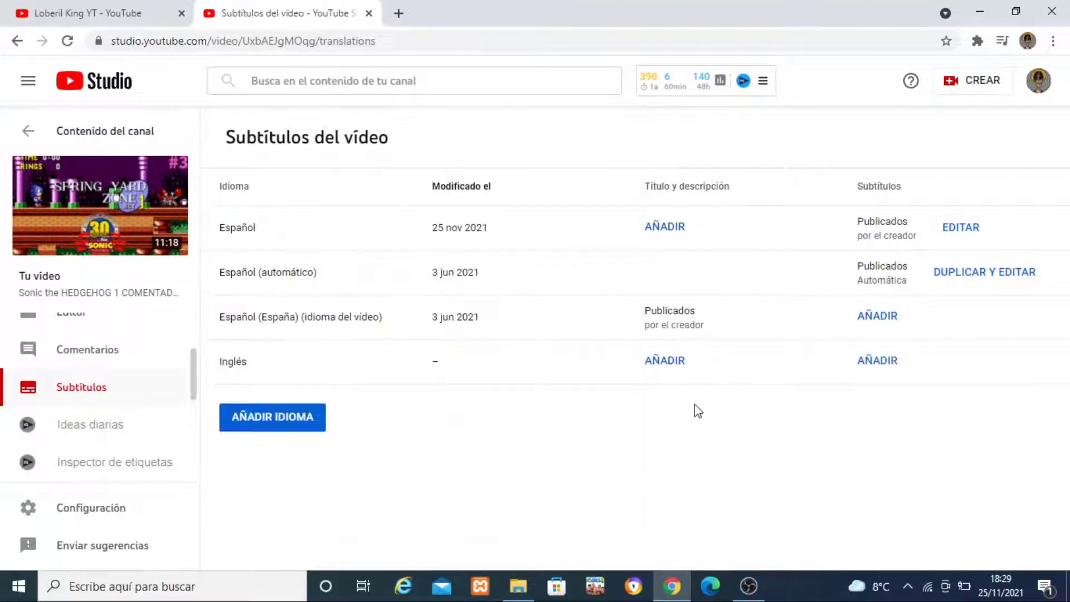
- Create the Inglés subtitles by automatic translation, look over the translated lines and publish them
click(878, 363)
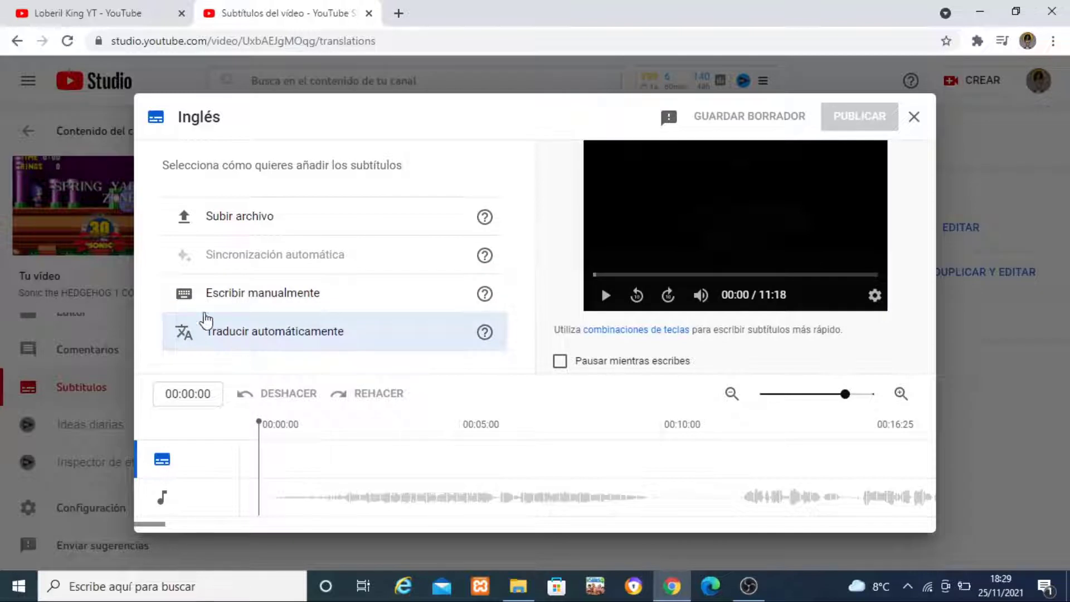
click(284, 334)
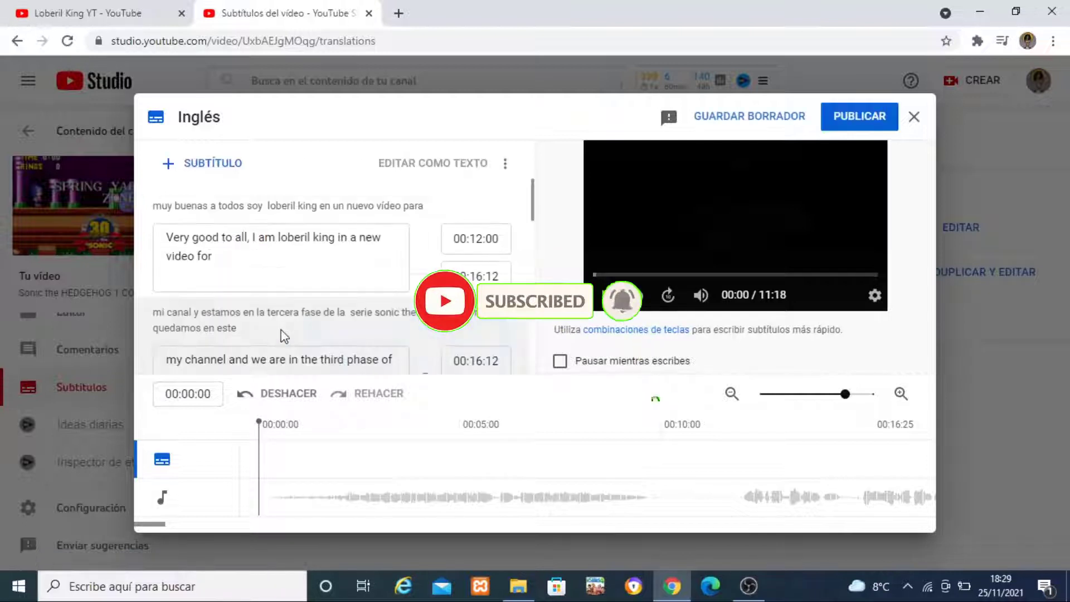
scroll(536, 199, down, 2)
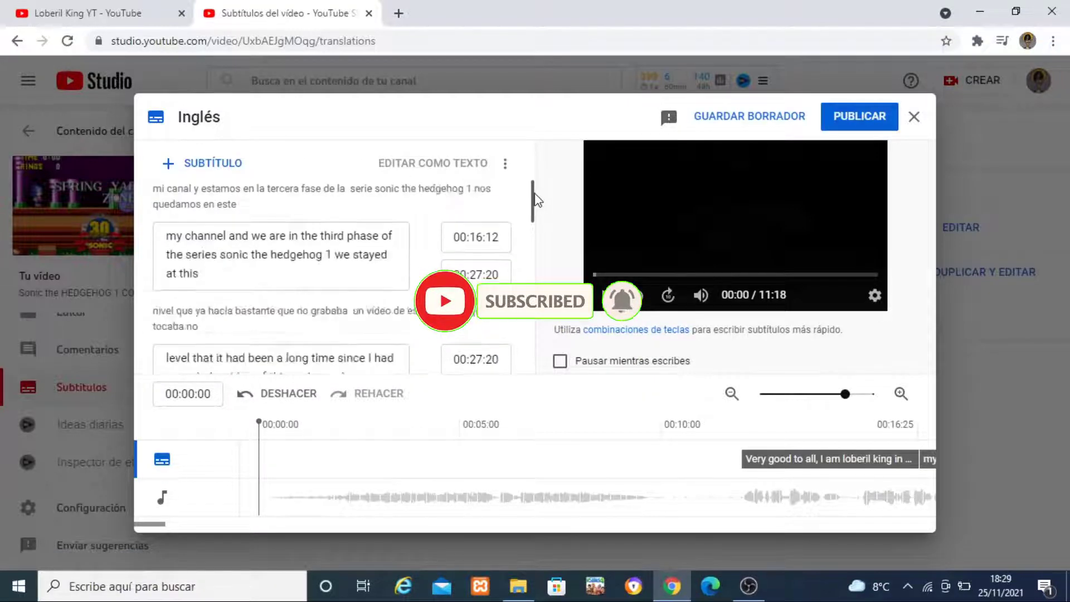
scroll(537, 200, up, 2)
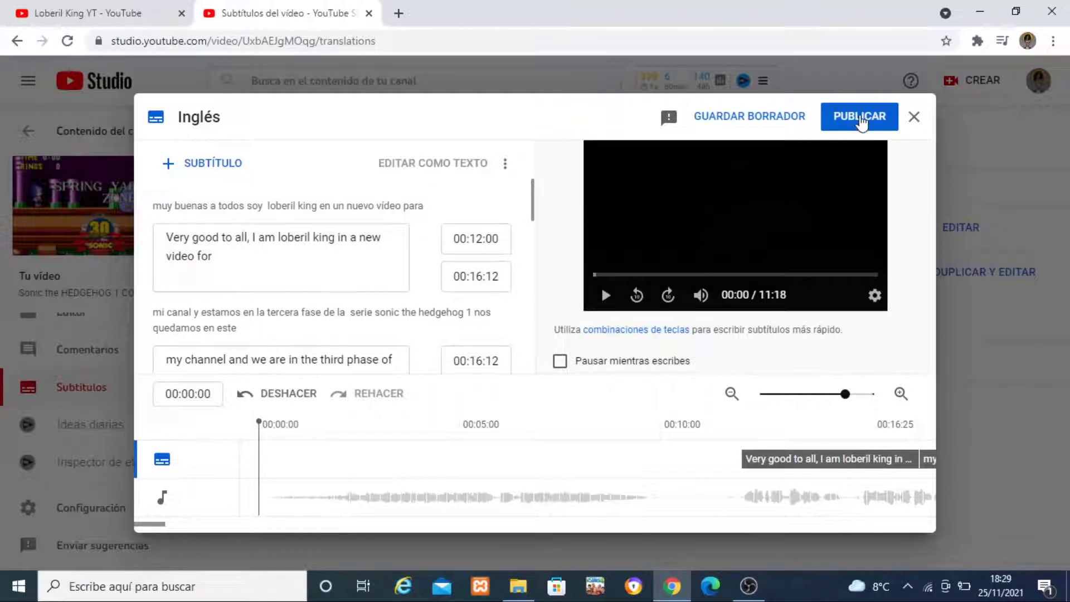
click(860, 119)
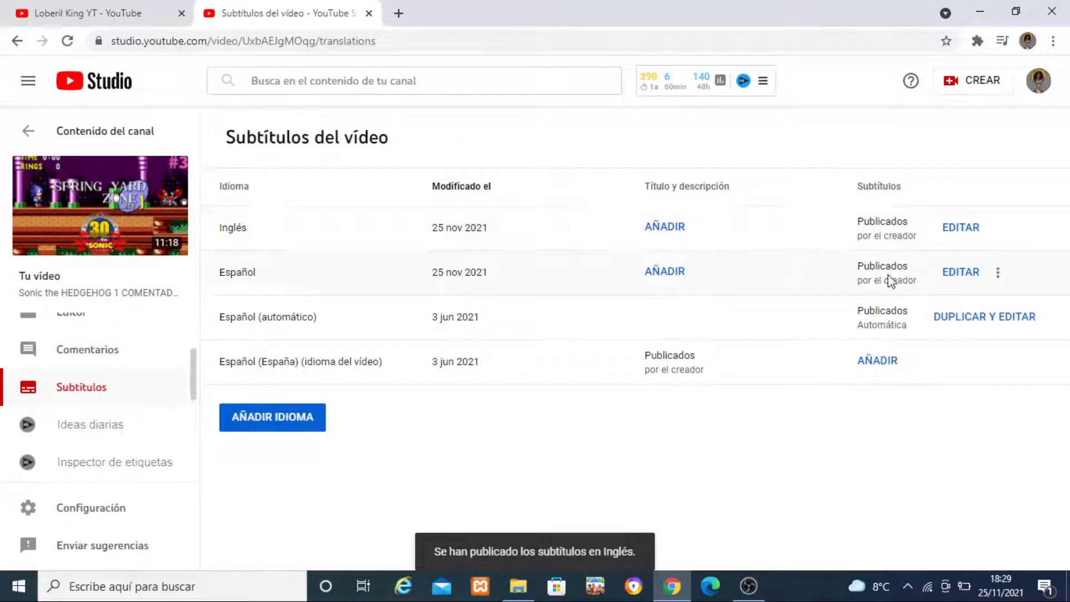
- Add Alemán as a subtitle language, create its subtitles by automatic translation and publish them
click(256, 418)
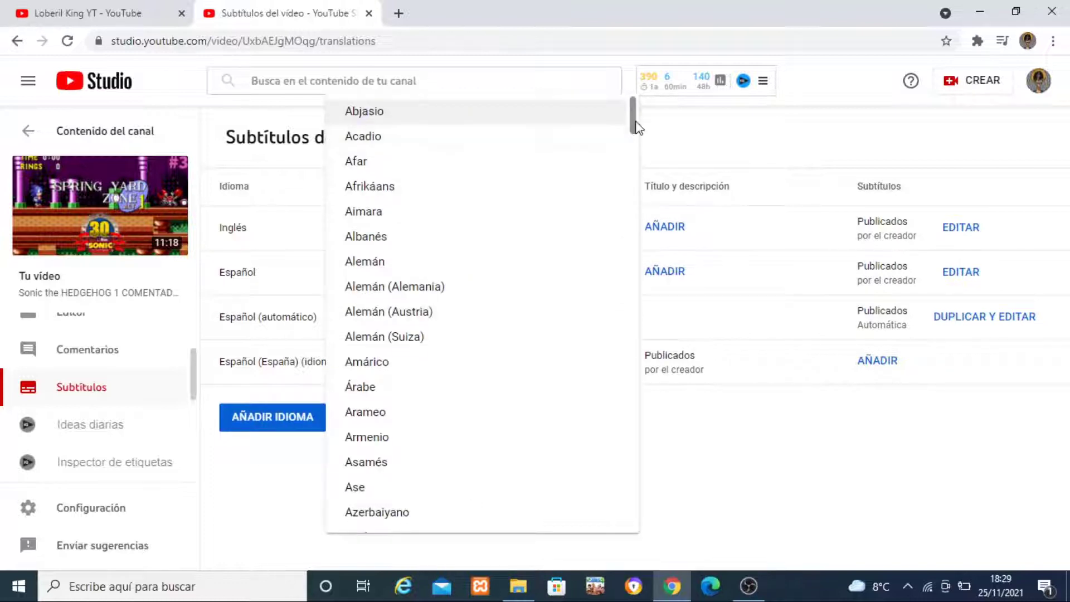
click(427, 263)
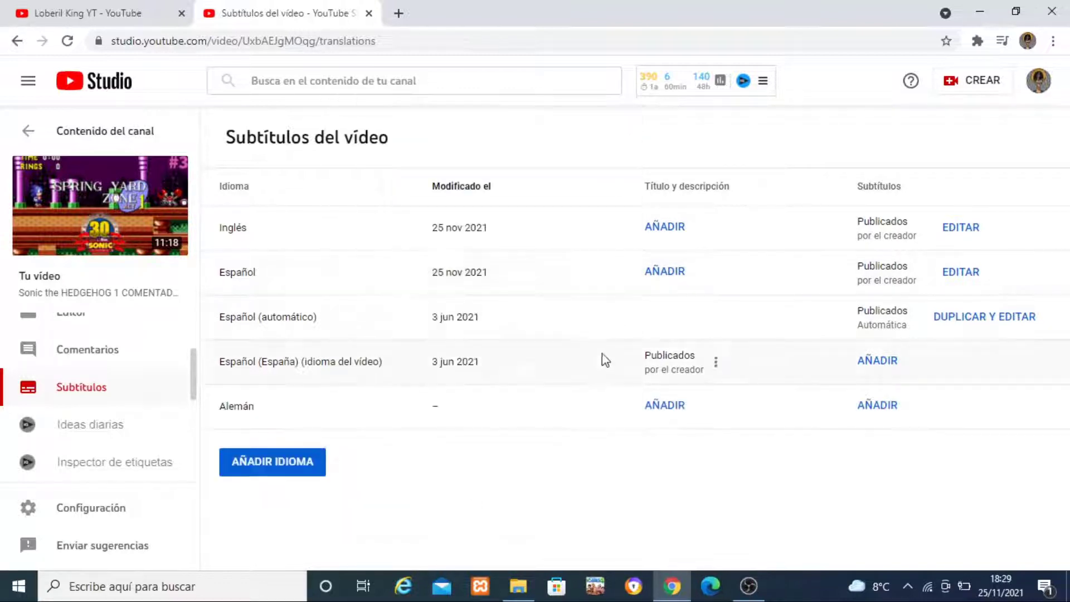
click(878, 406)
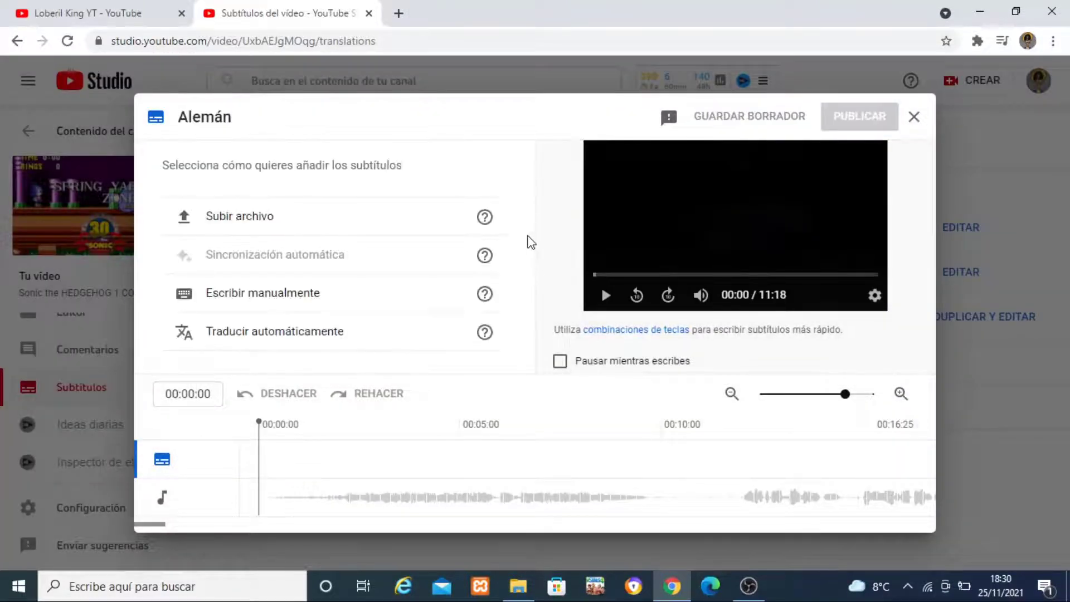
click(290, 347)
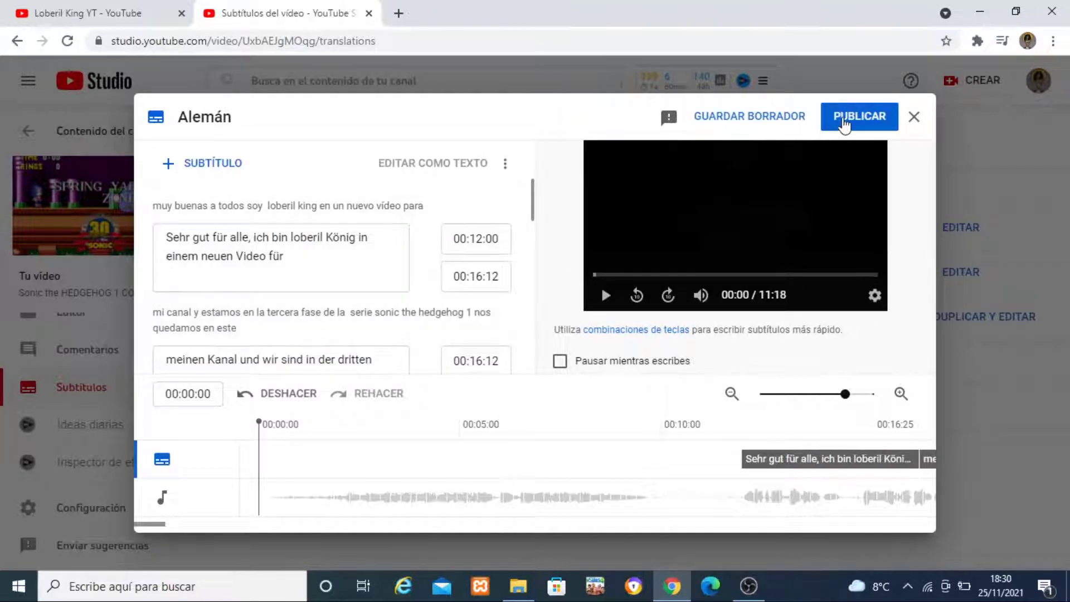
click(841, 117)
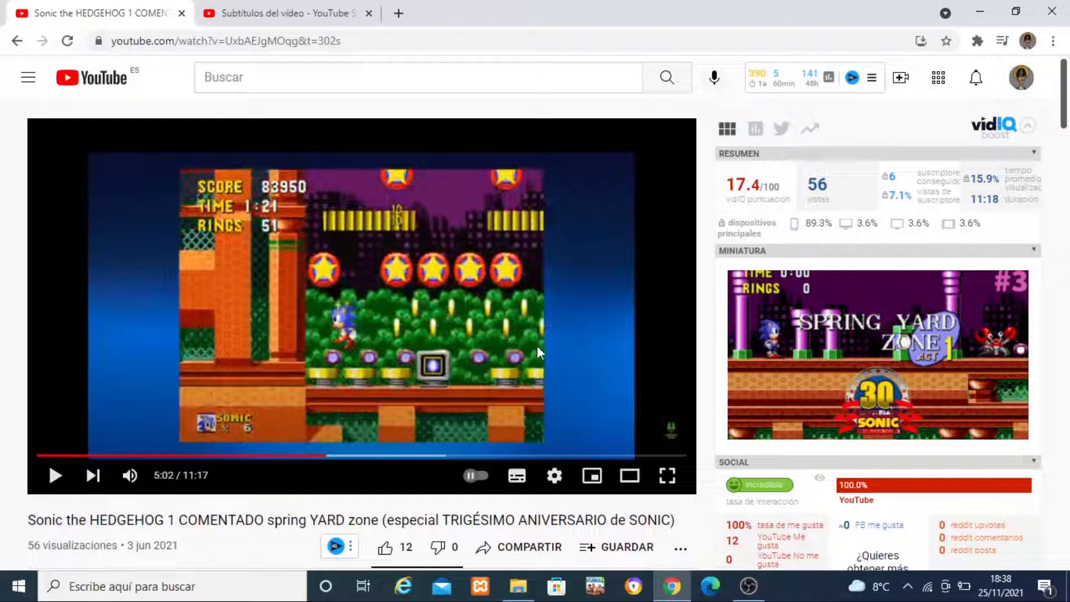
- Check the subtitle languages offered in the YouTube player for the video, and return to the YouTube Studio subtitles page
click(554, 477)
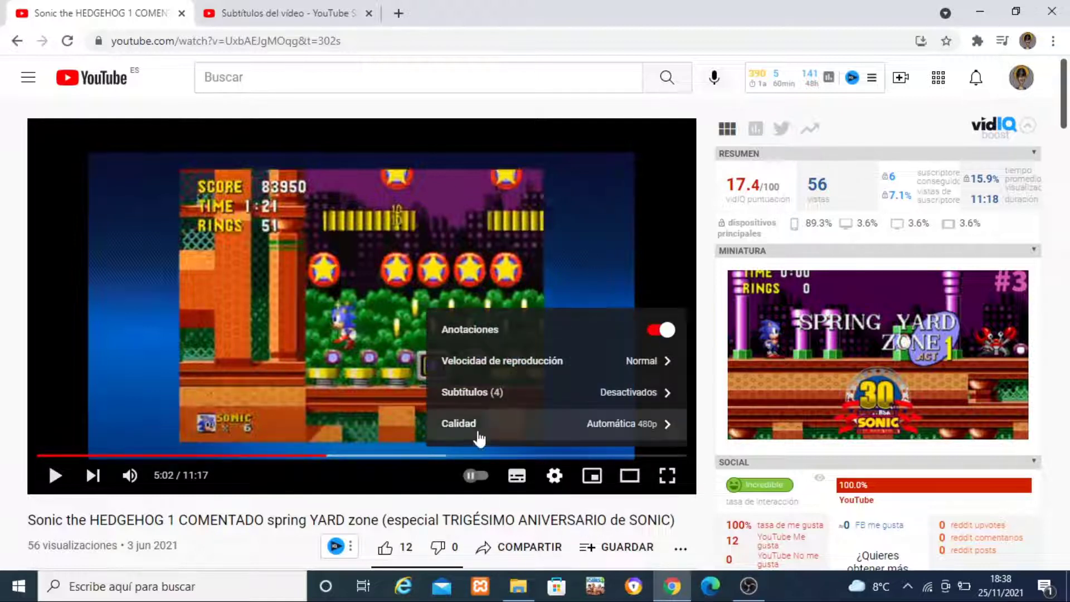
click(533, 397)
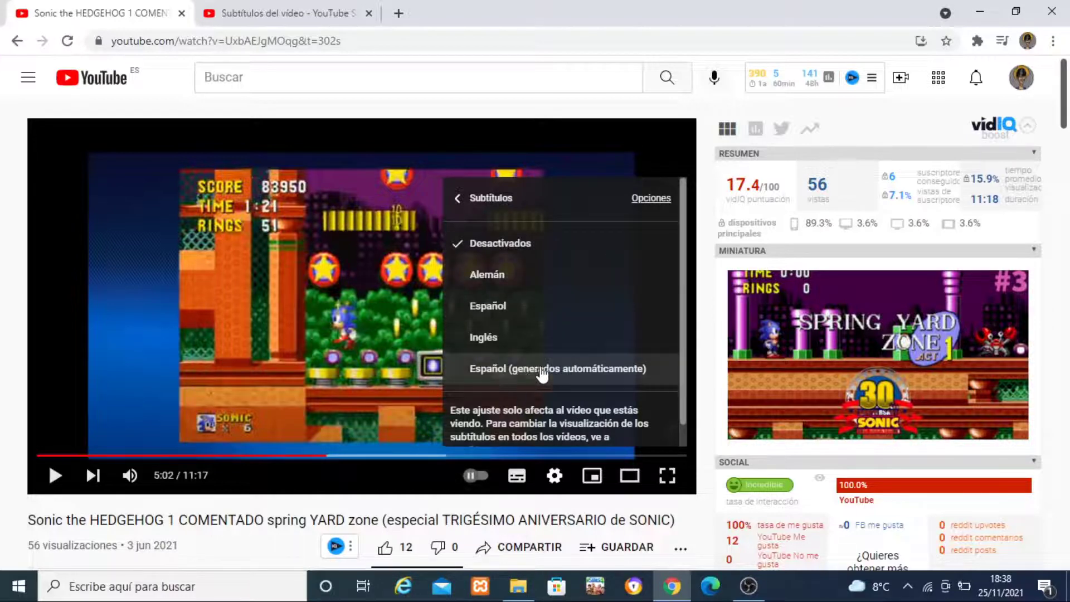
click(2, 321)
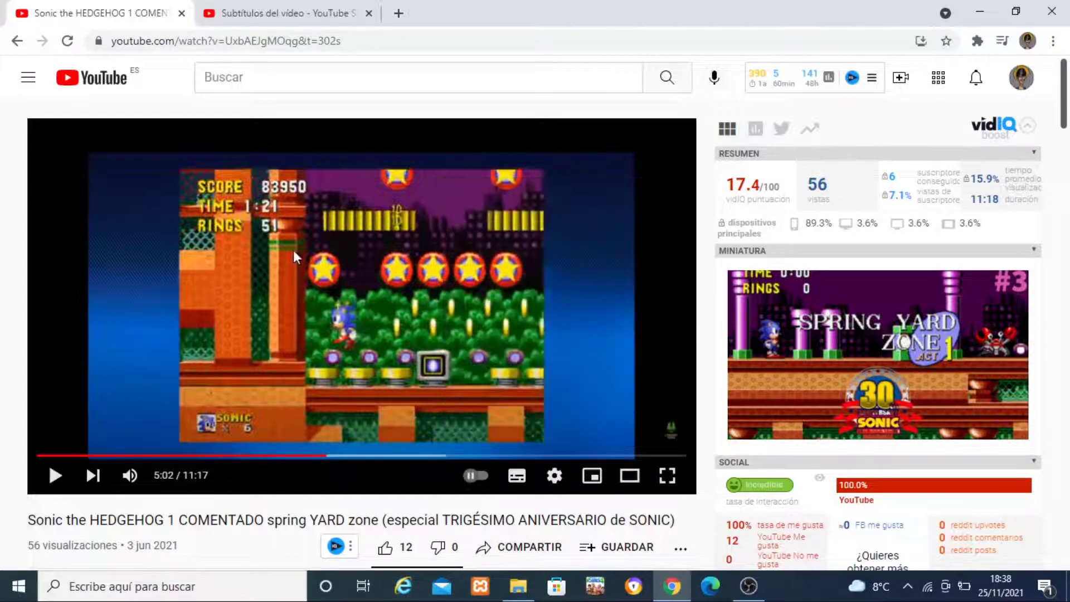
click(306, 20)
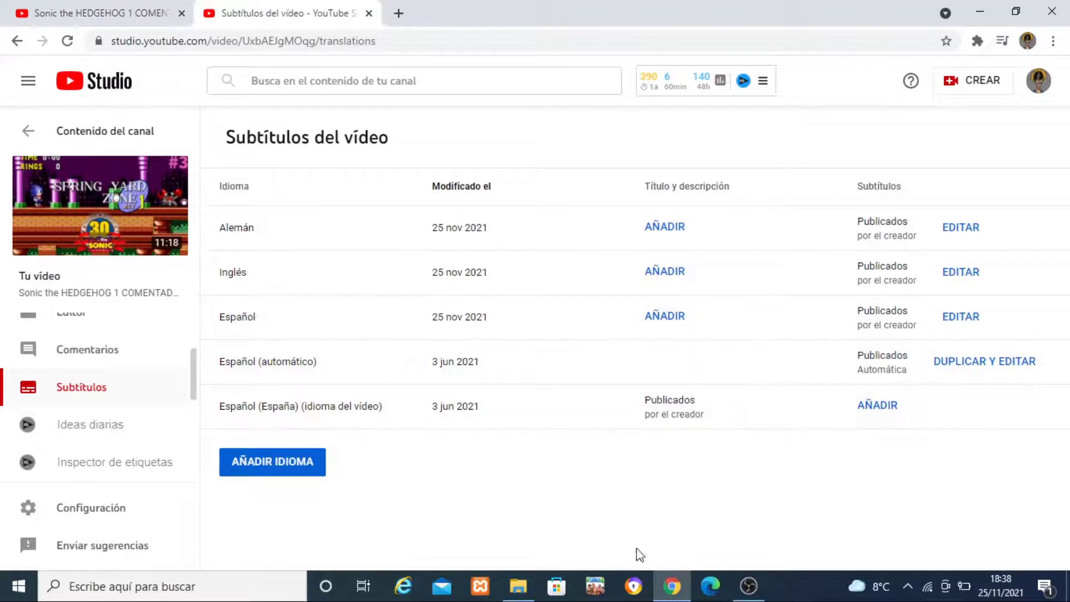